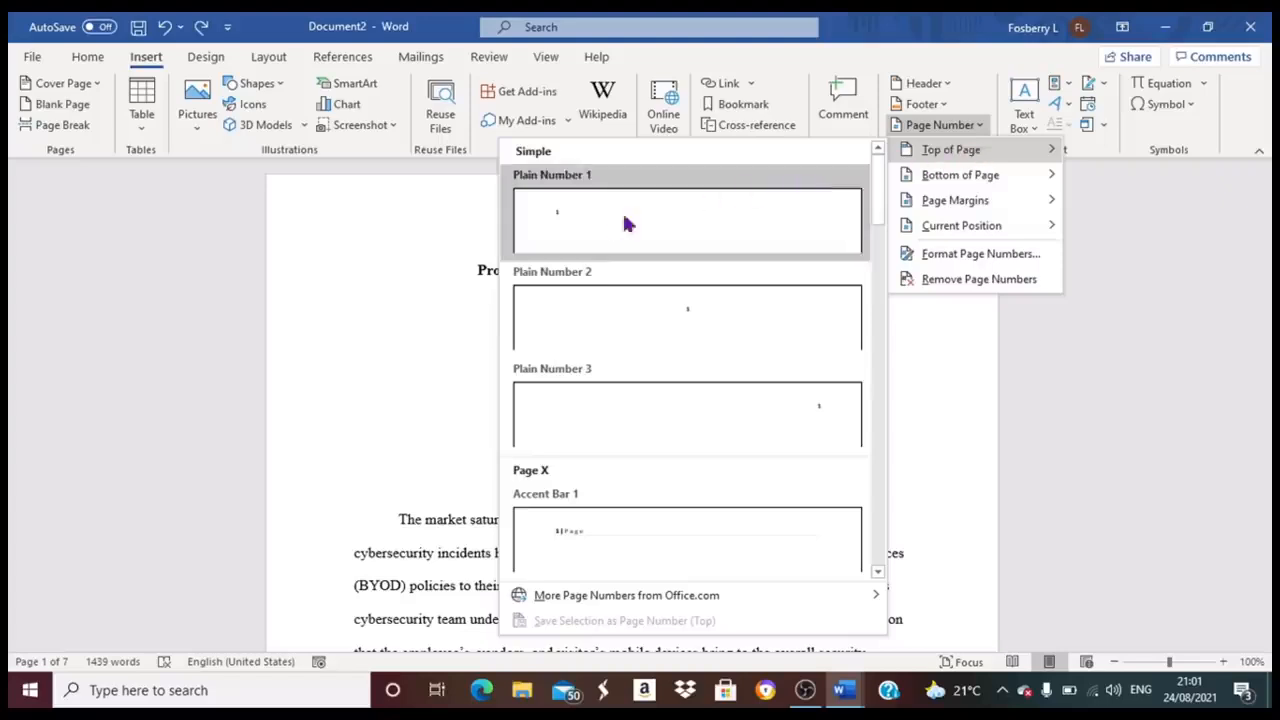
Step: Insert Plain Number 3 page numbers at the top of the pages and leave header editing
click(617, 393)
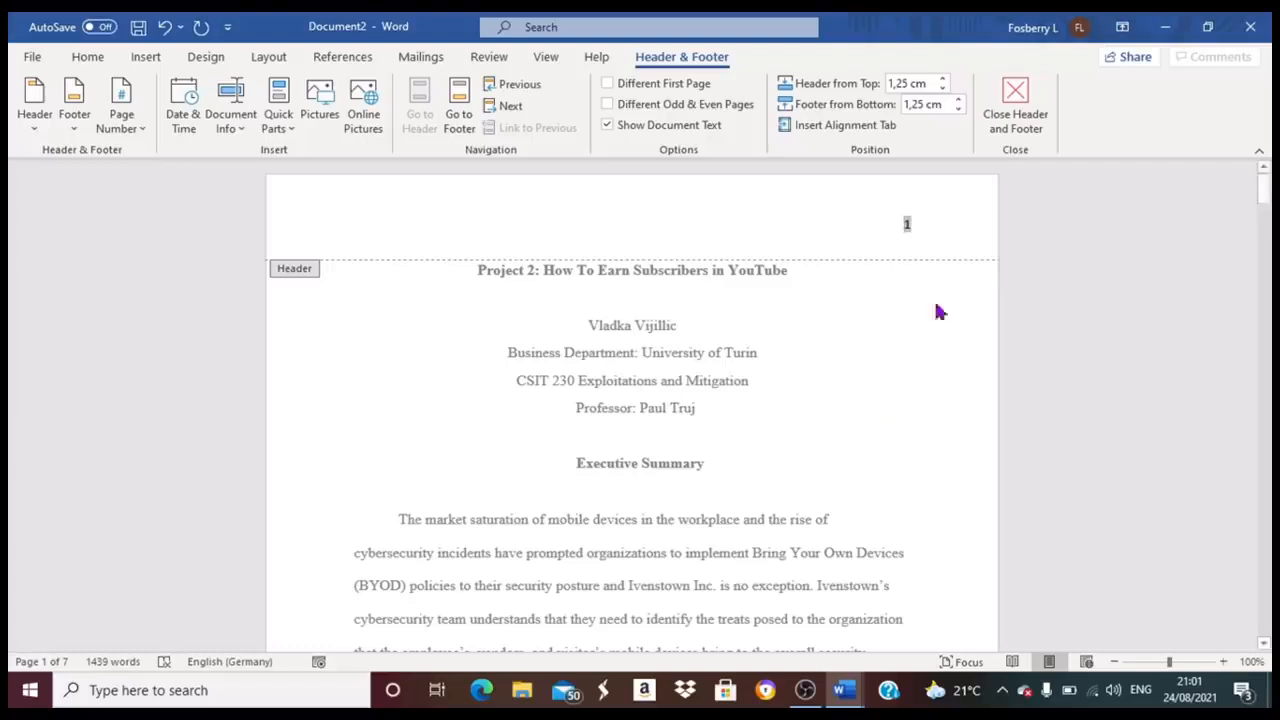
click(1012, 95)
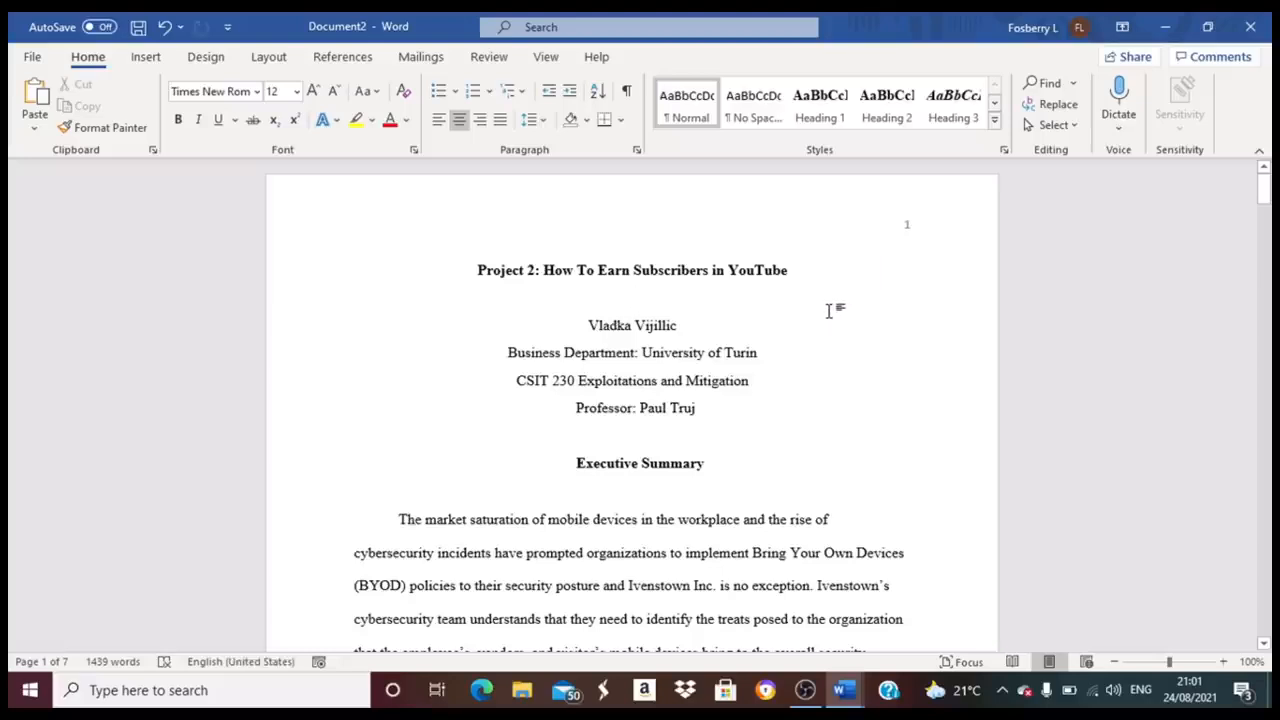
Step: Add three blank lines below the professor line on the title page
click(701, 411)
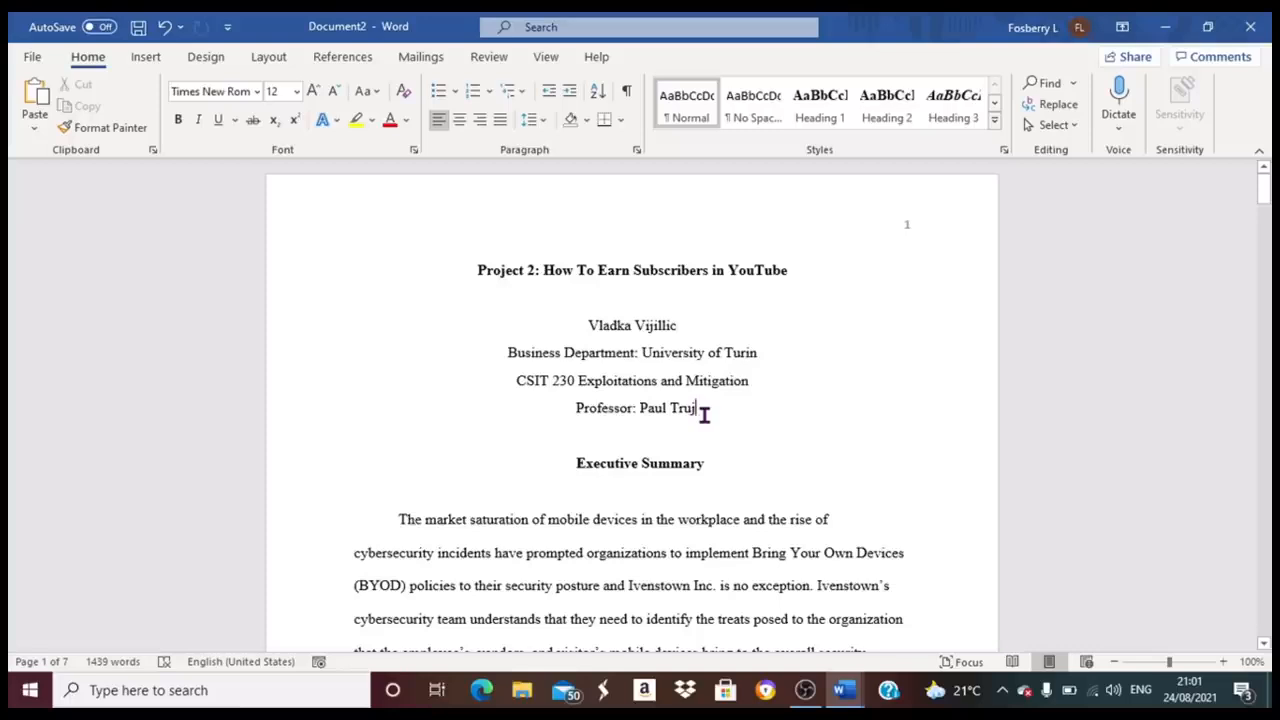
key(Return)
key(Return)
key(Return)
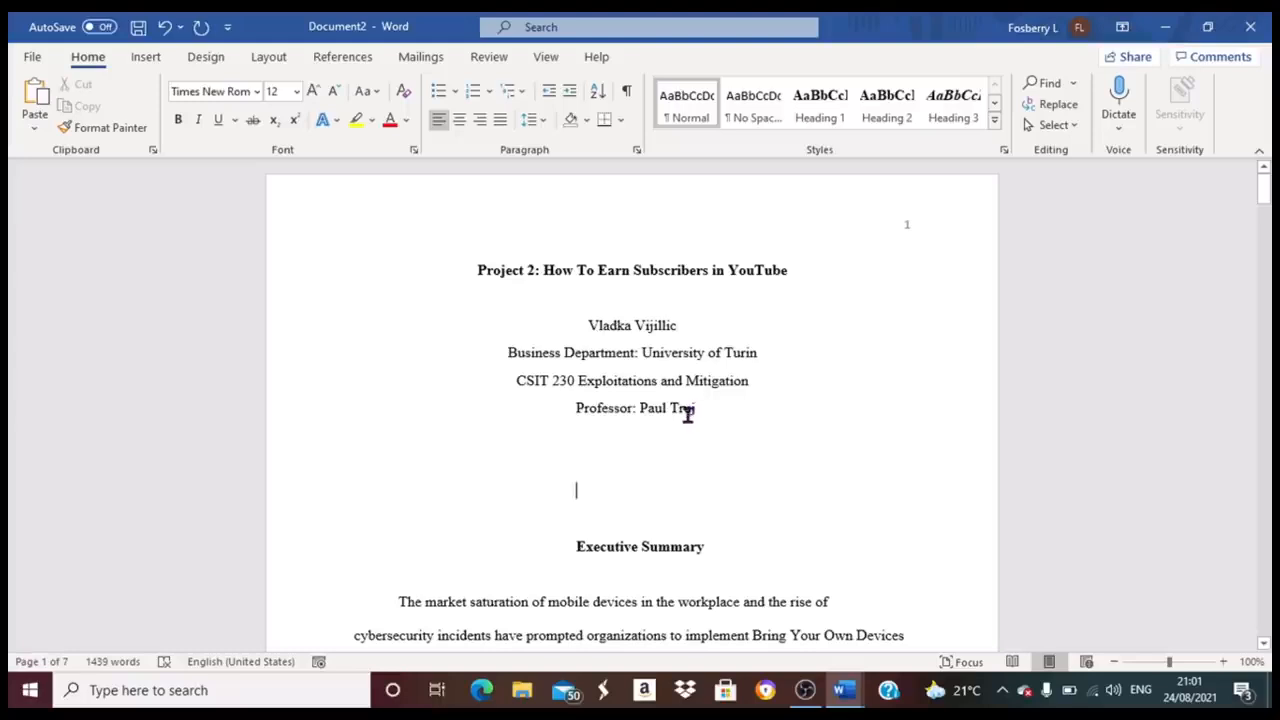
Step: Insert a page break before the Executive Summary heading so that it starts on a new page
click(572, 547)
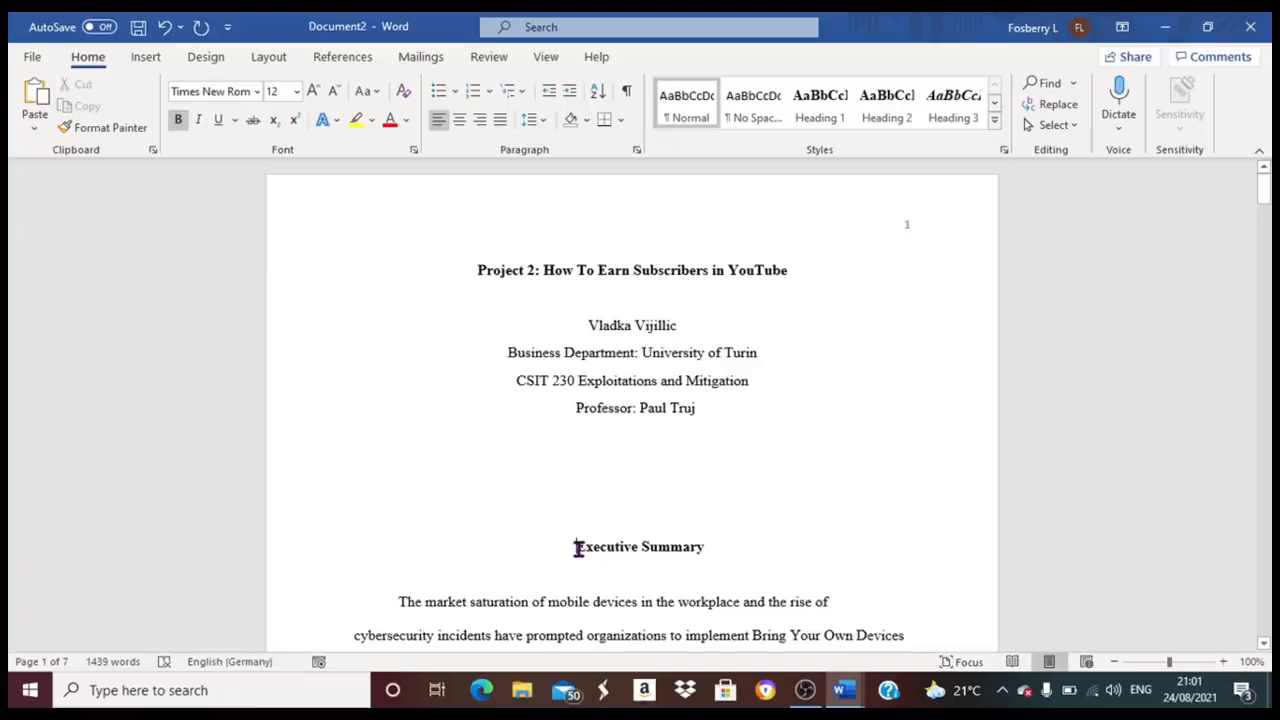
click(146, 62)
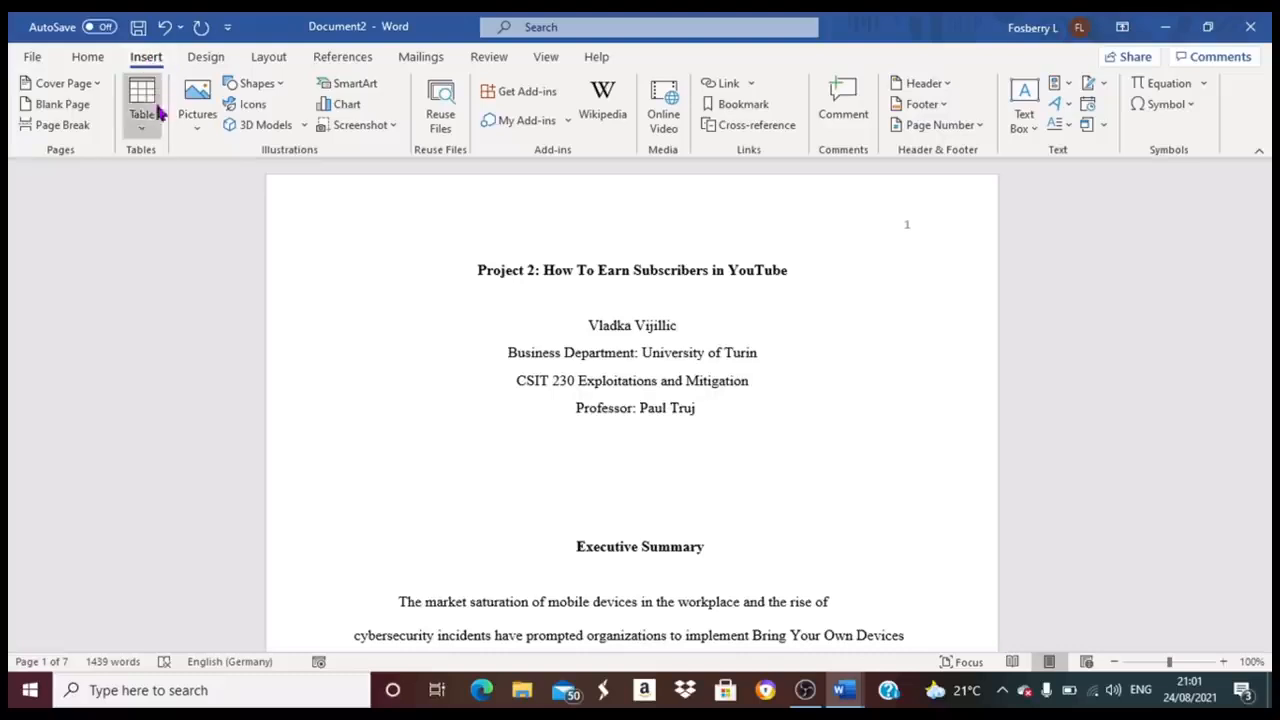
click(86, 130)
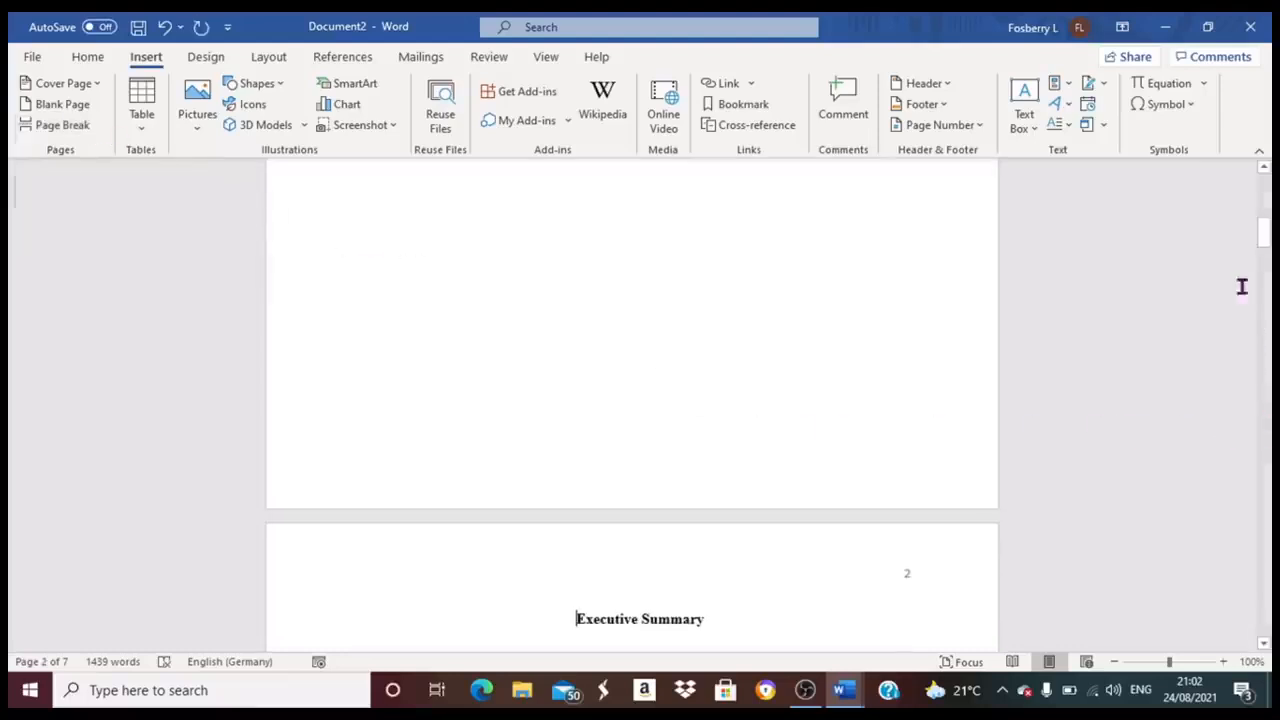
Step: Add three blank lines above the paper's title on the first page
drag(1262, 236, 1260, 181)
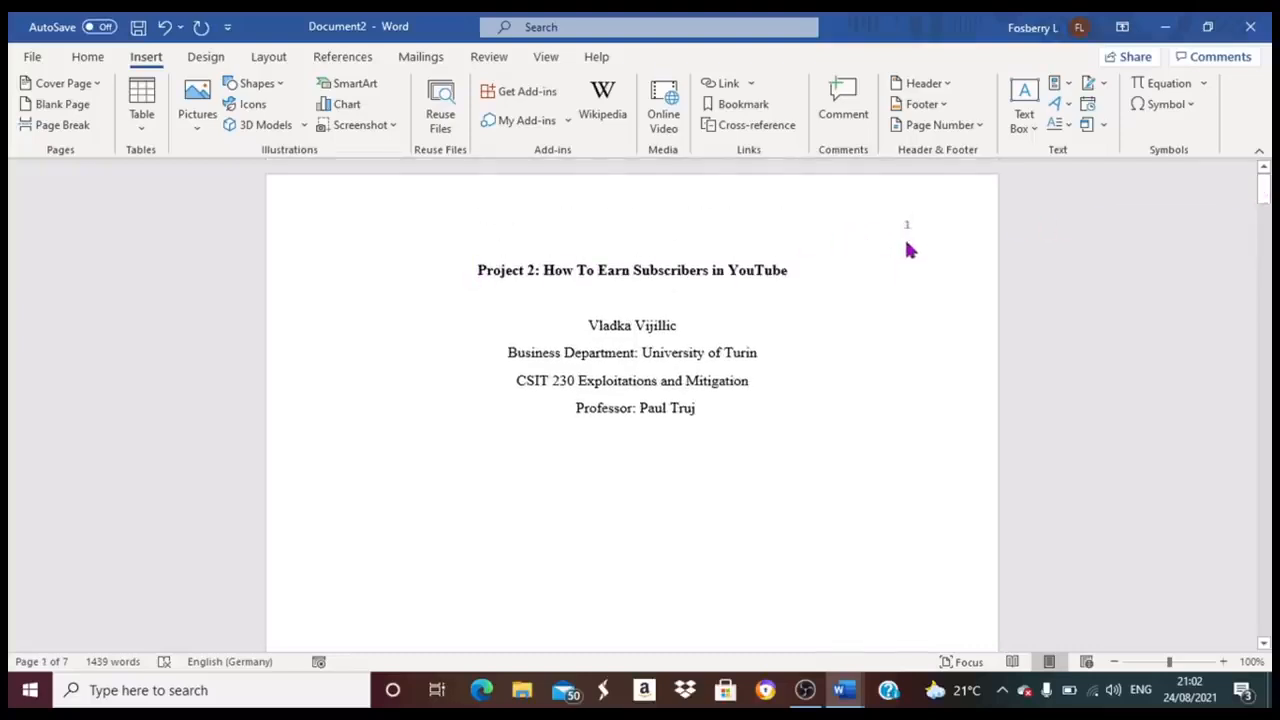
click(473, 270)
key(Return)
key(Return)
key(Return)
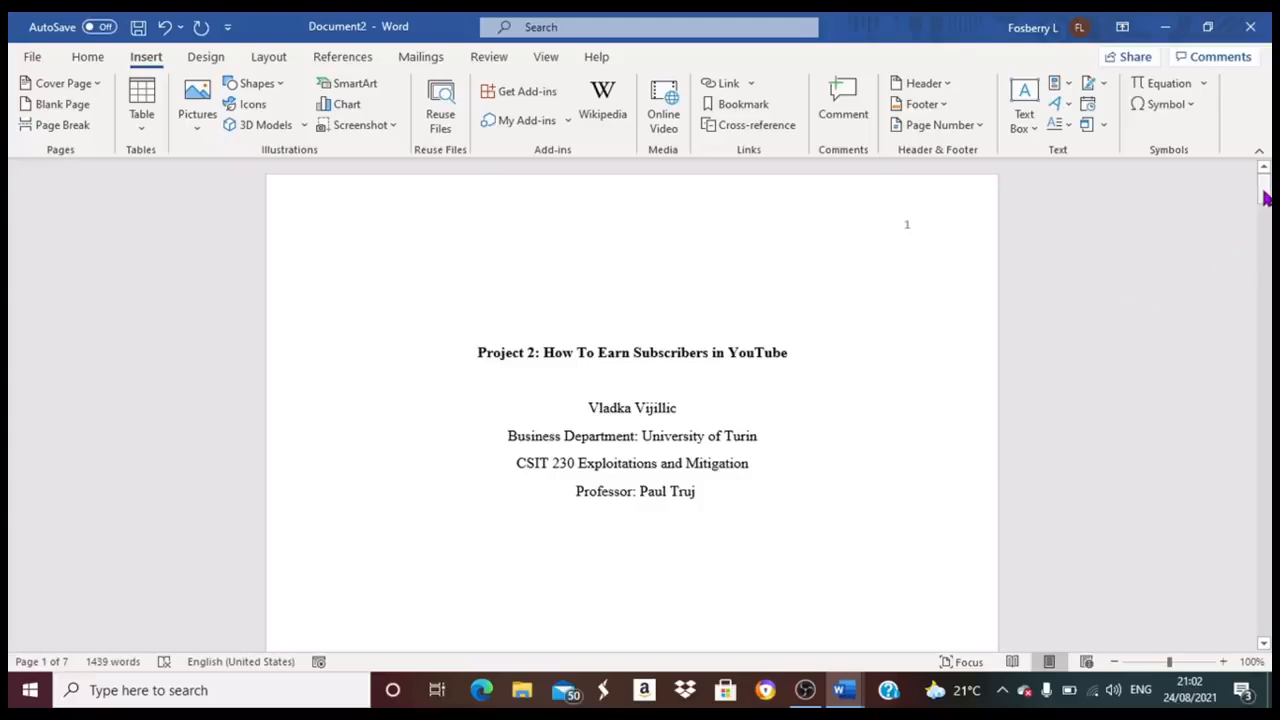
Step: Insert a page break before the References heading near the end of the document
drag(1265, 197, 1265, 608)
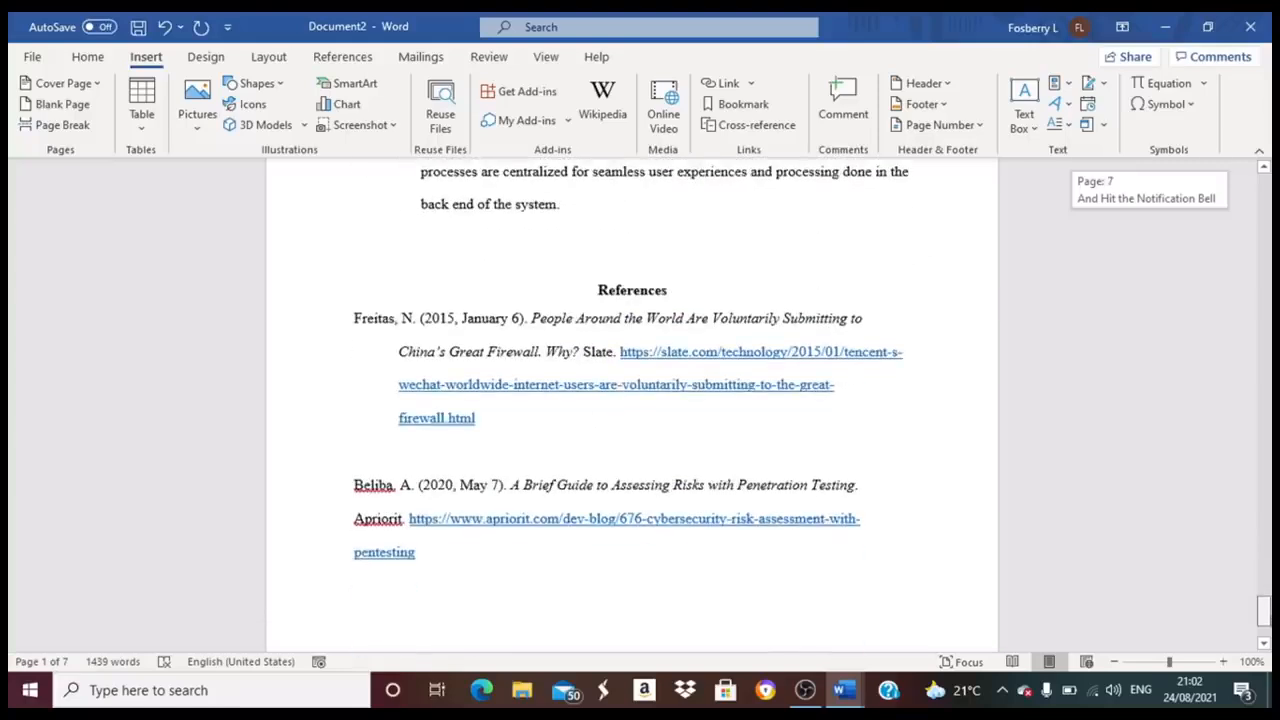
click(595, 290)
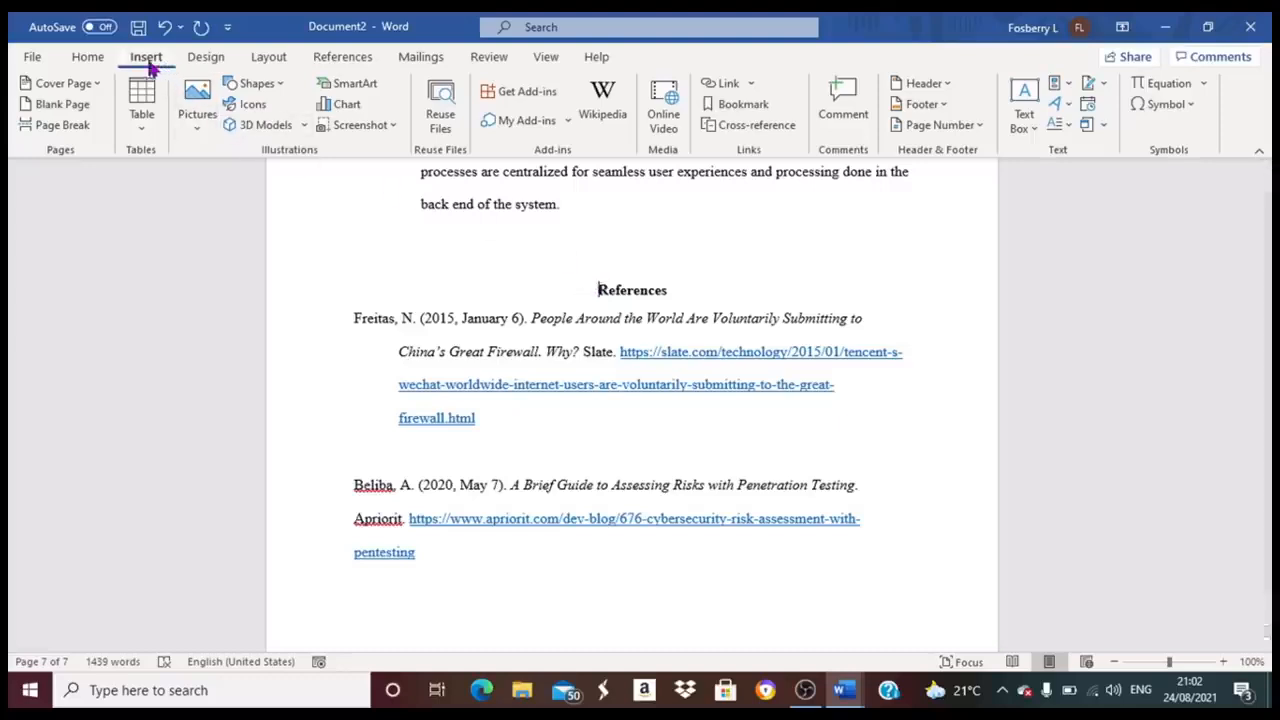
click(62, 125)
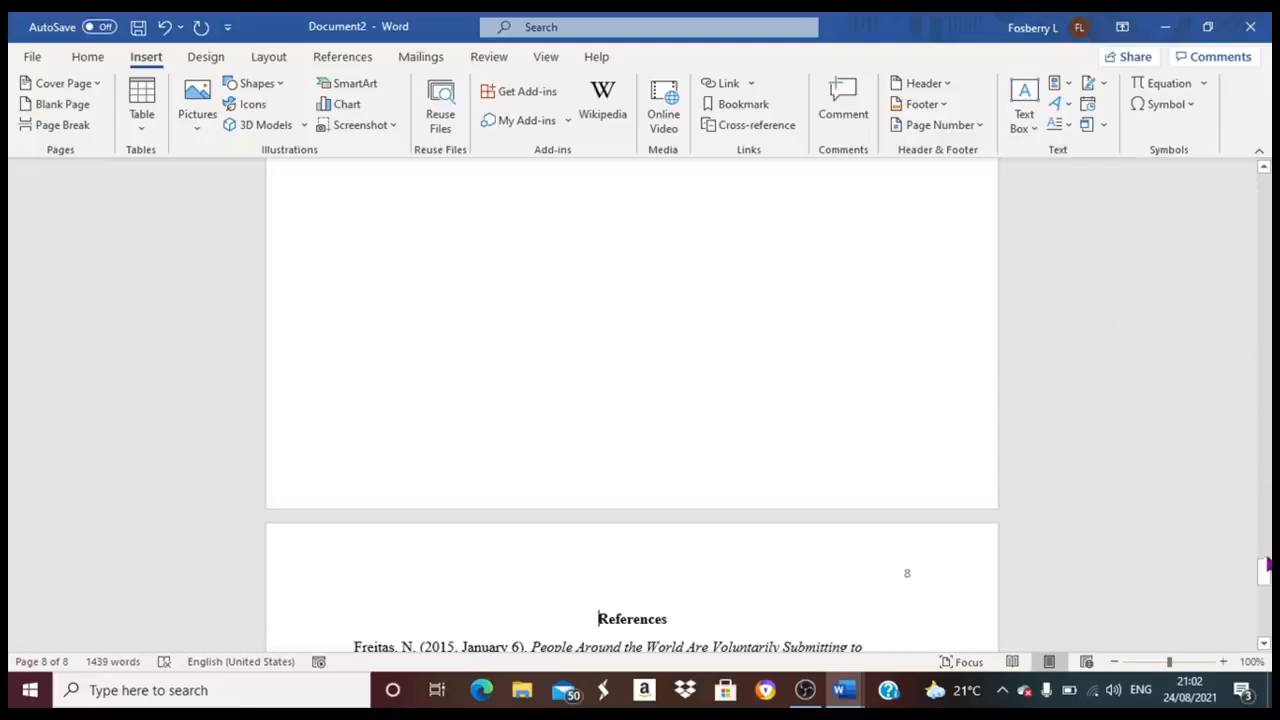
Step: Try to indent the second line of the second reference entry, and undo the indent
drag(1266, 566, 1261, 594)
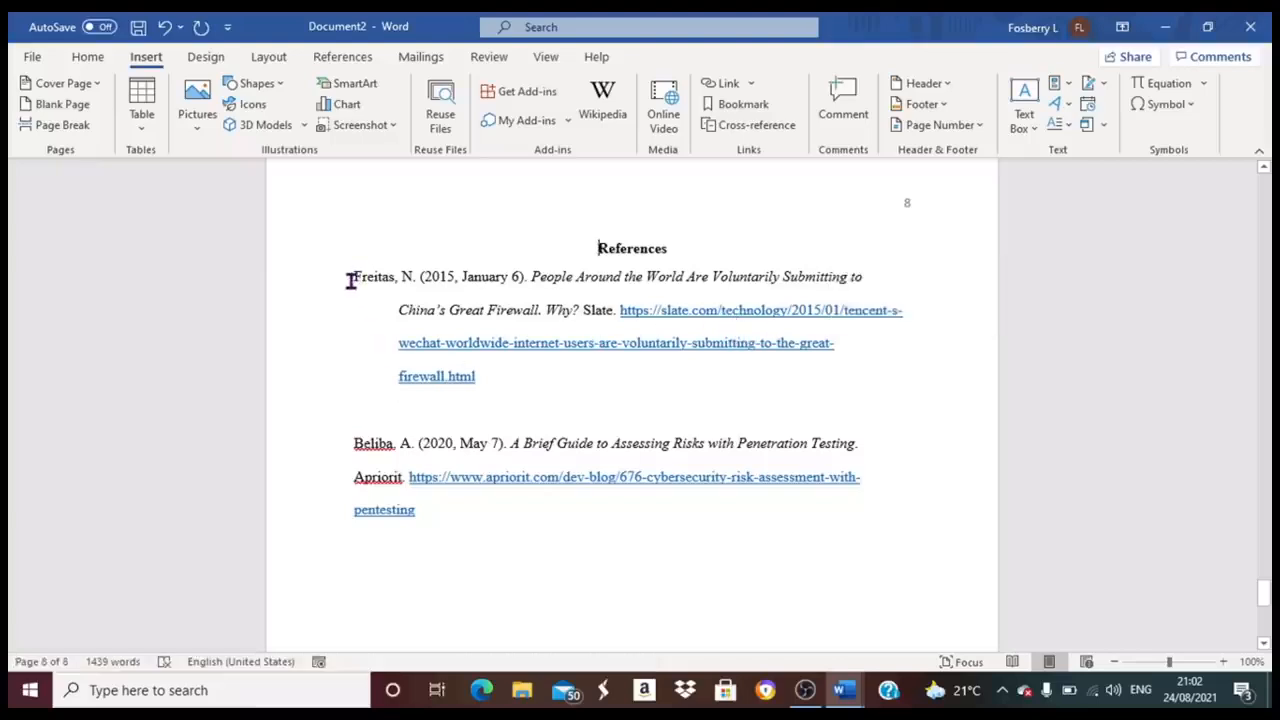
click(395, 322)
click(350, 492)
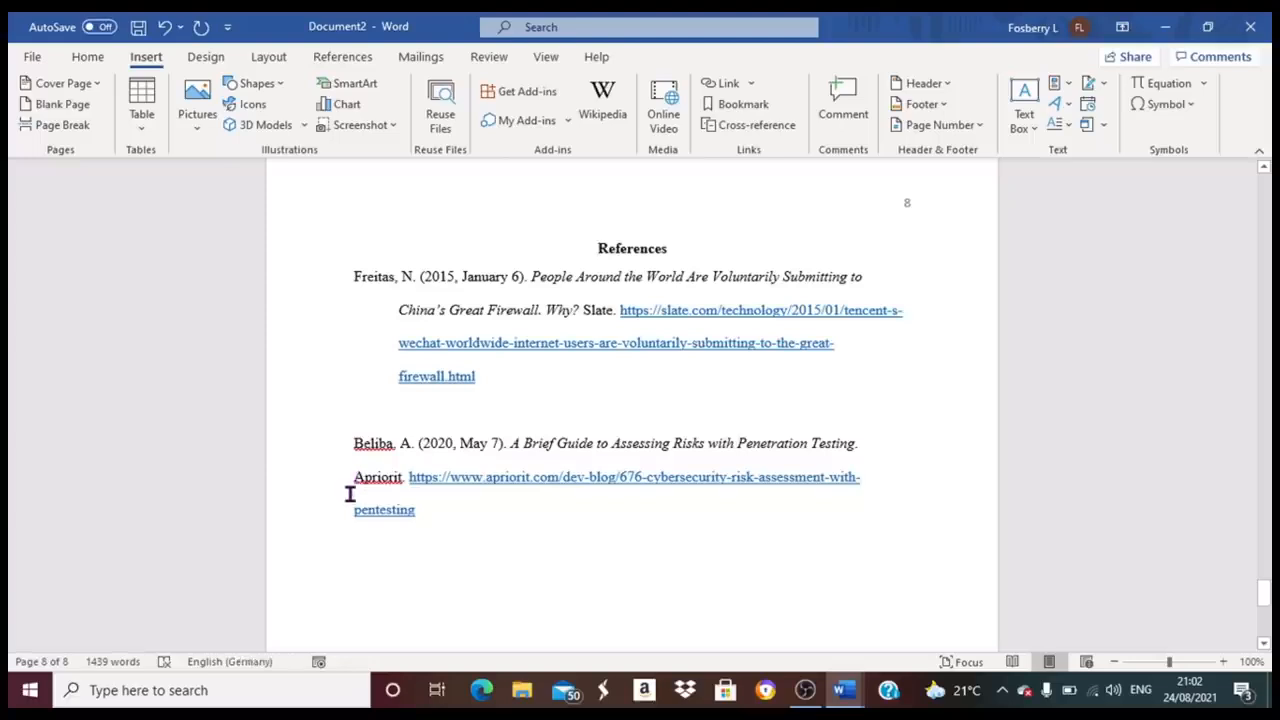
key(Tab)
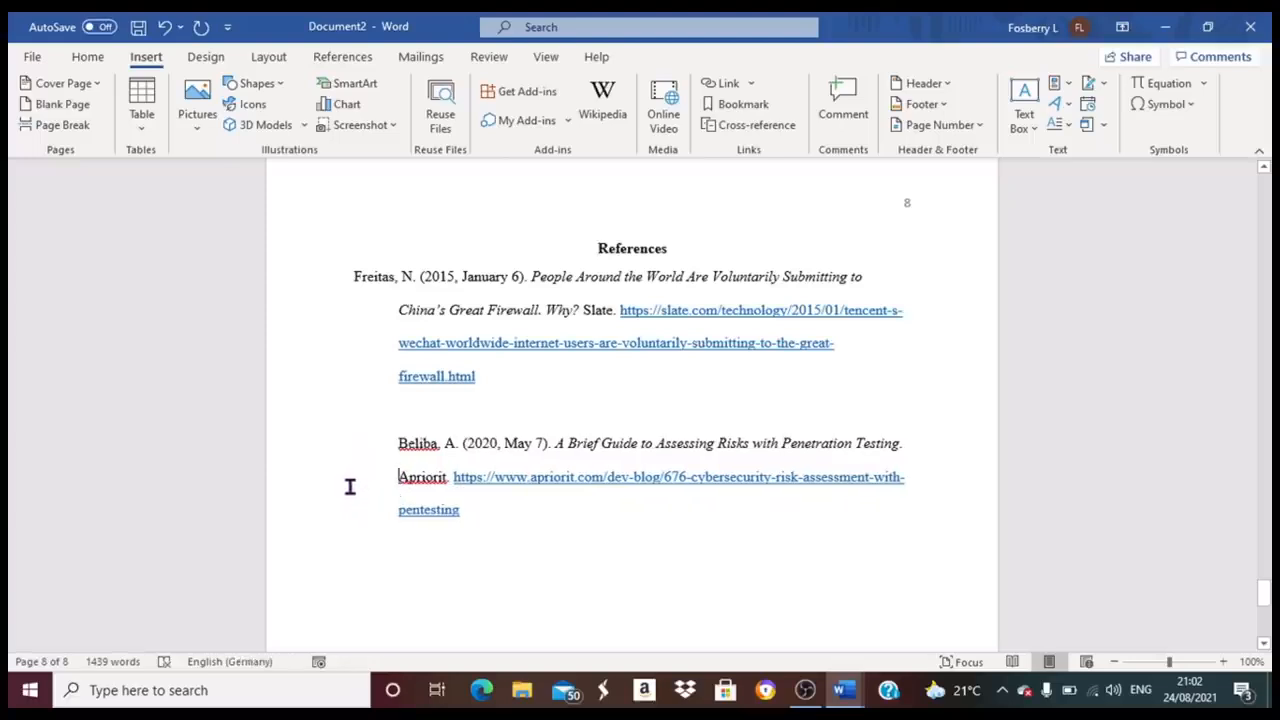
click(164, 27)
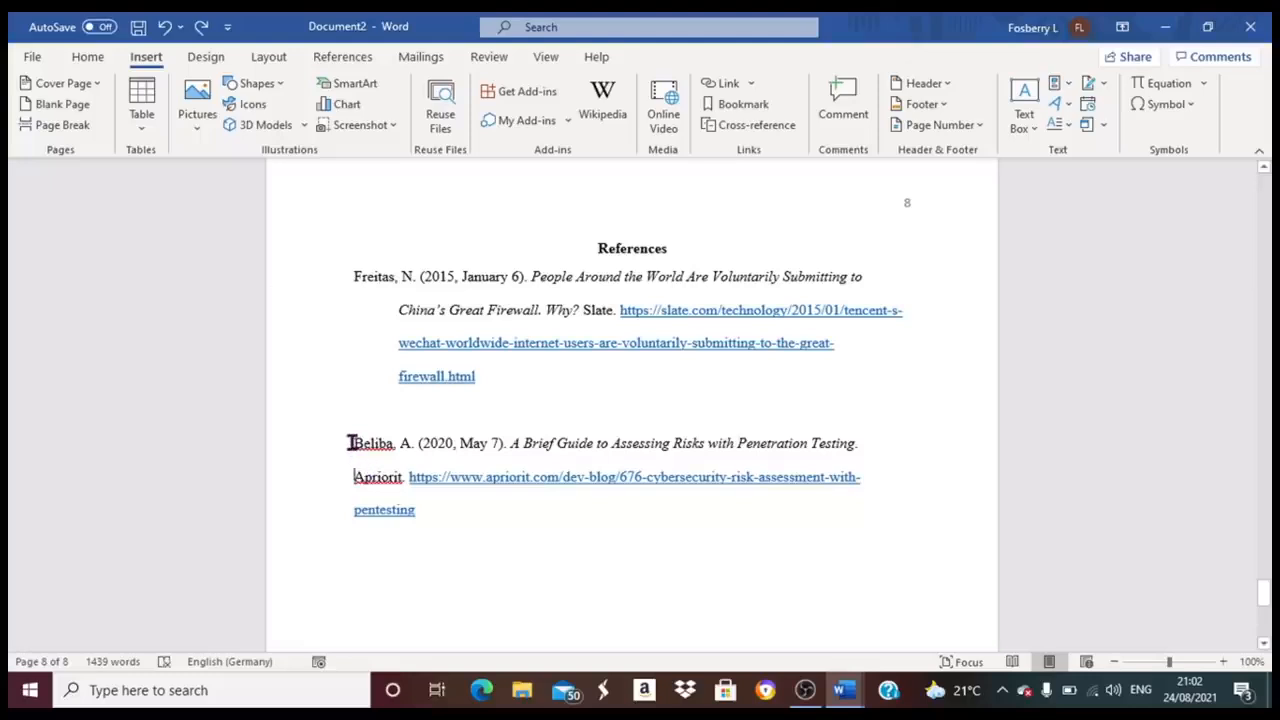
Step: Apply a hanging indent of 1.27 cm to the second reference entry
drag(352, 443, 418, 510)
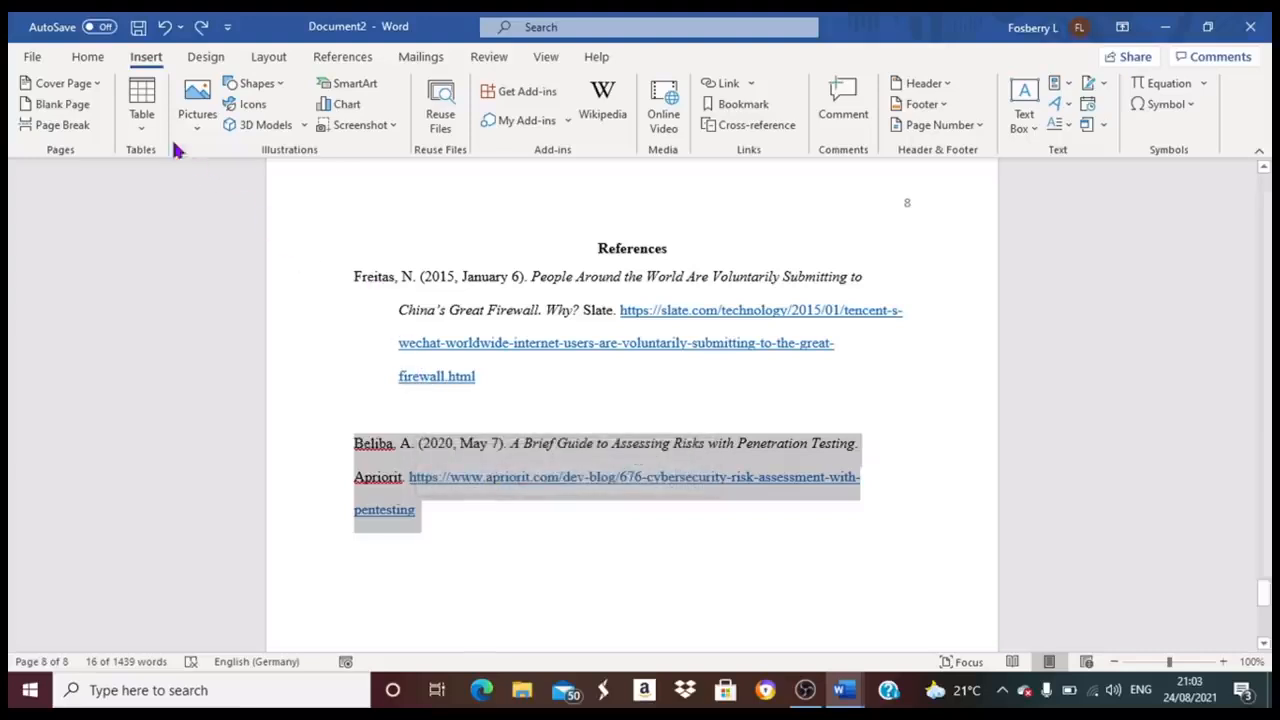
click(90, 58)
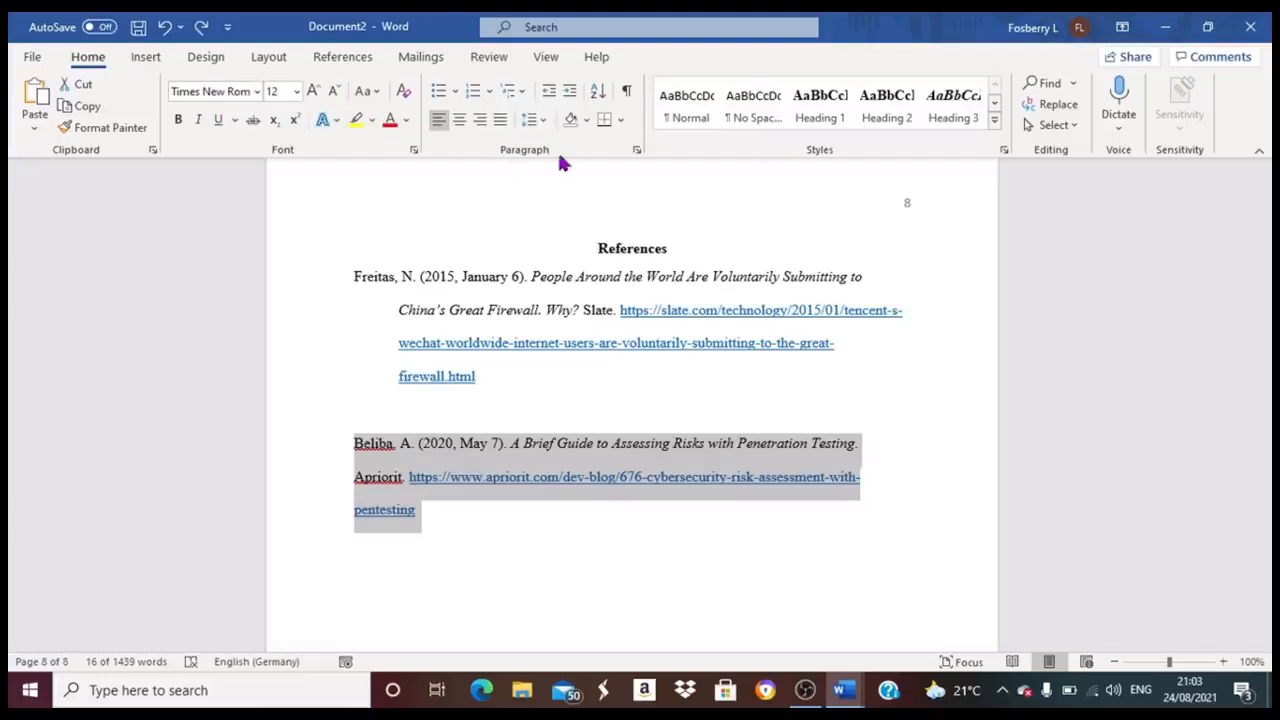
click(637, 151)
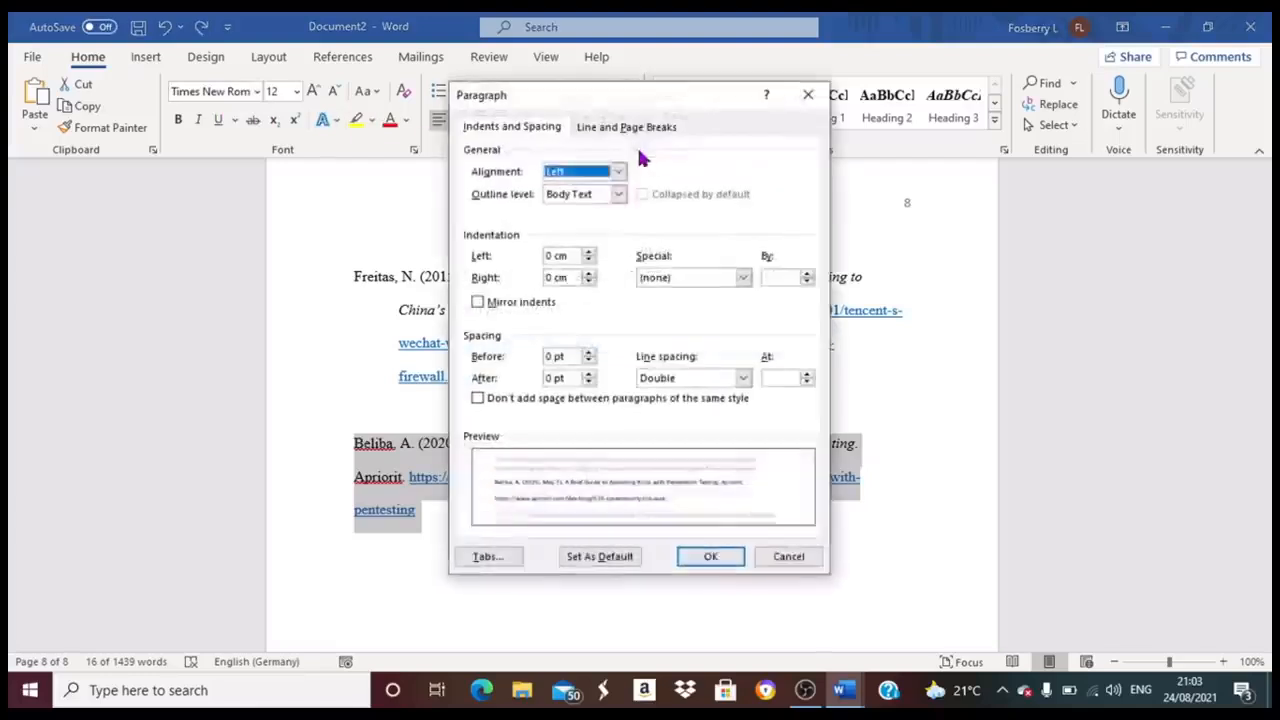
click(743, 278)
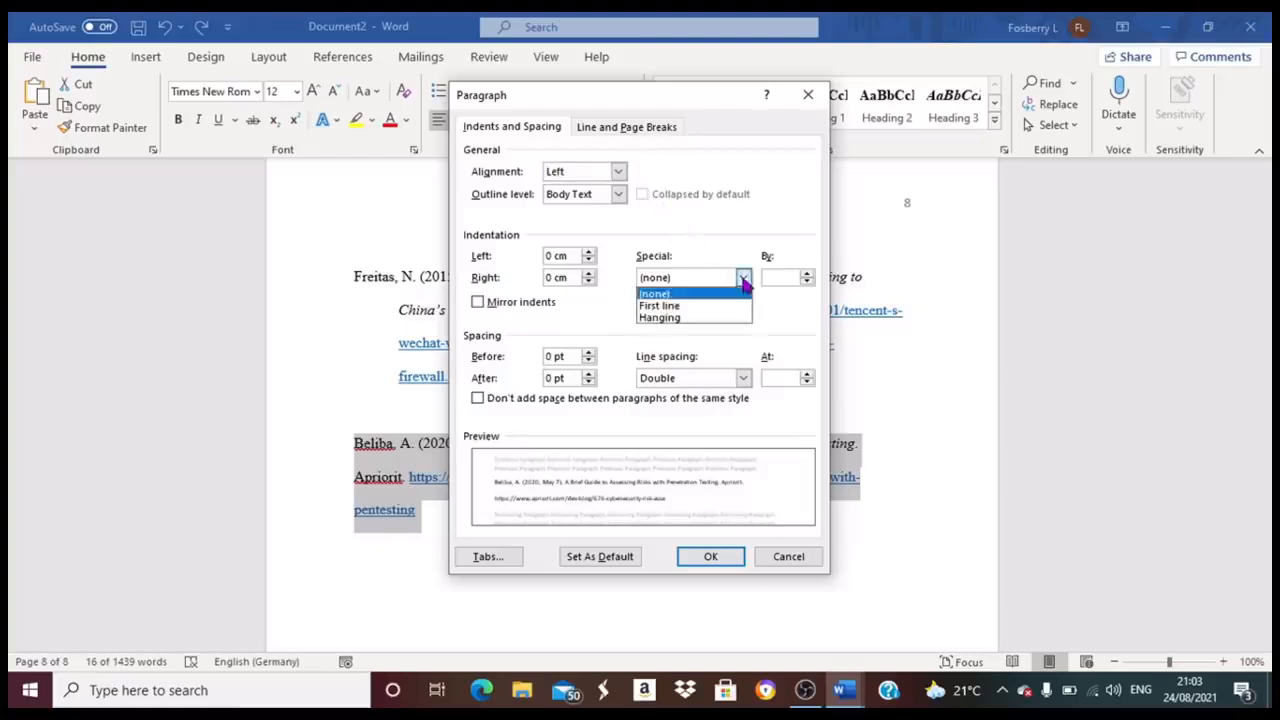
click(713, 318)
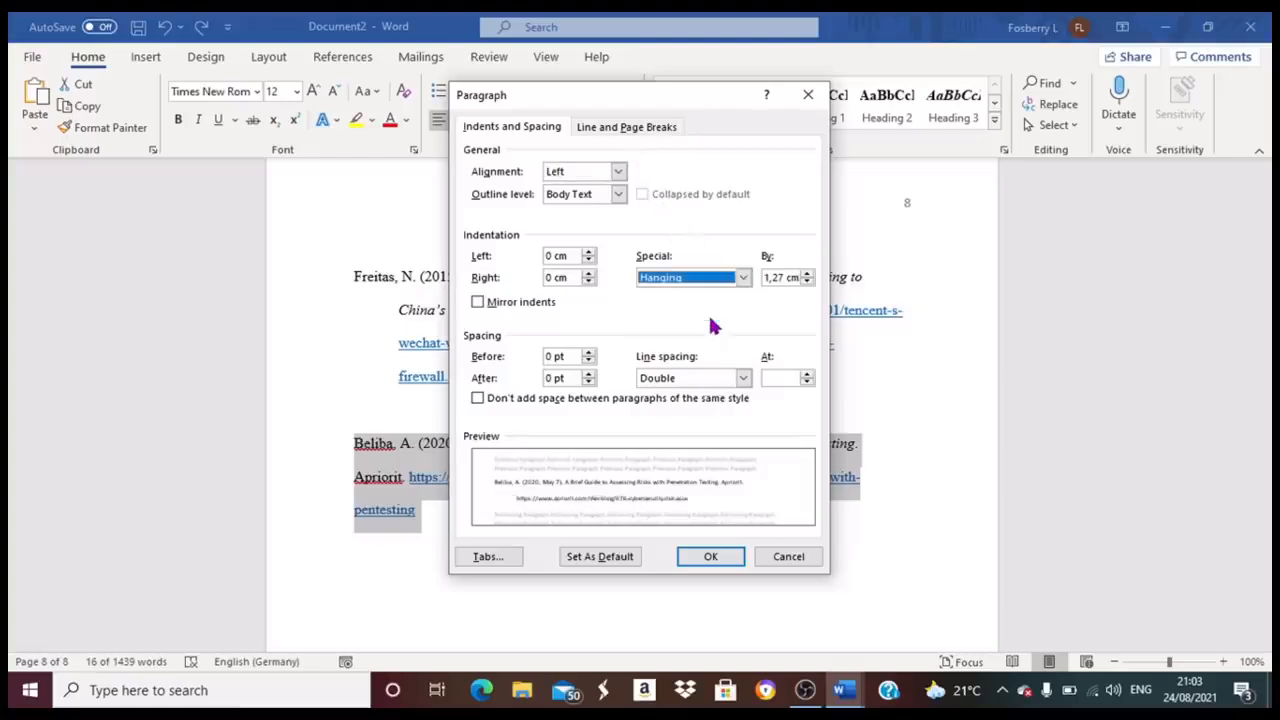
click(719, 559)
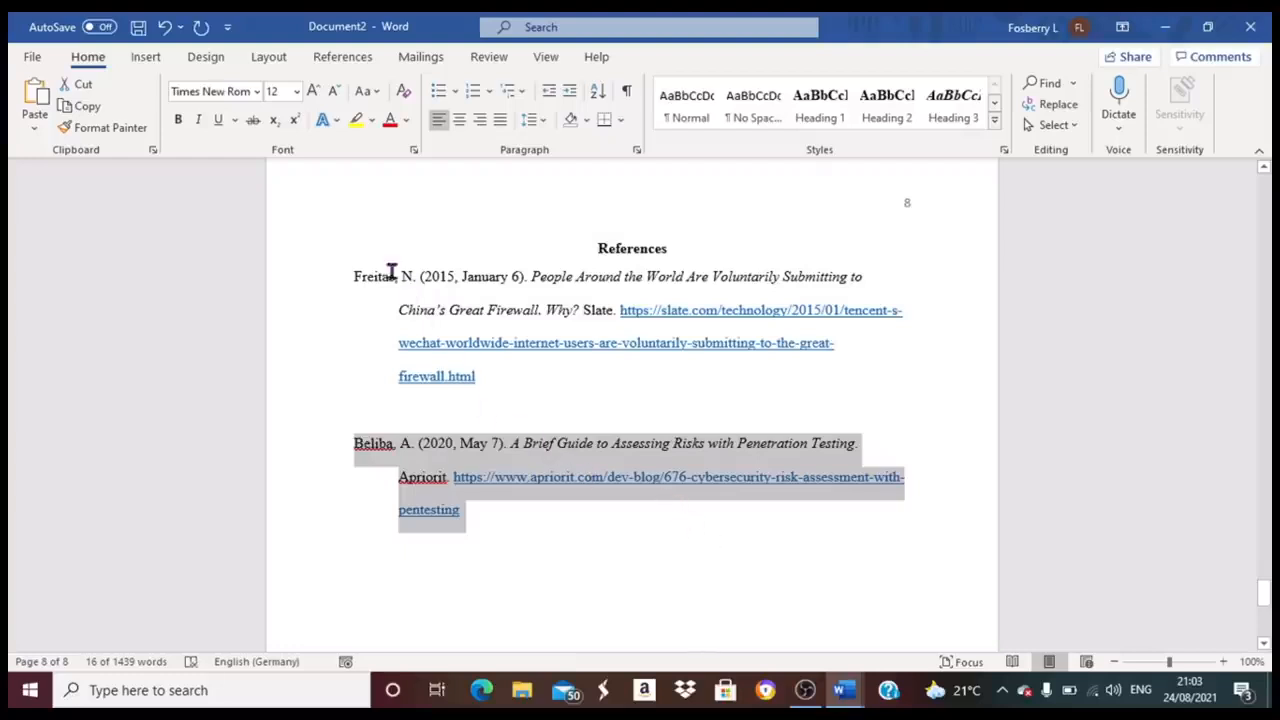
Step: Sort both reference entries alphabetically by paragraph text in ascending order, with no header row
click(375, 234)
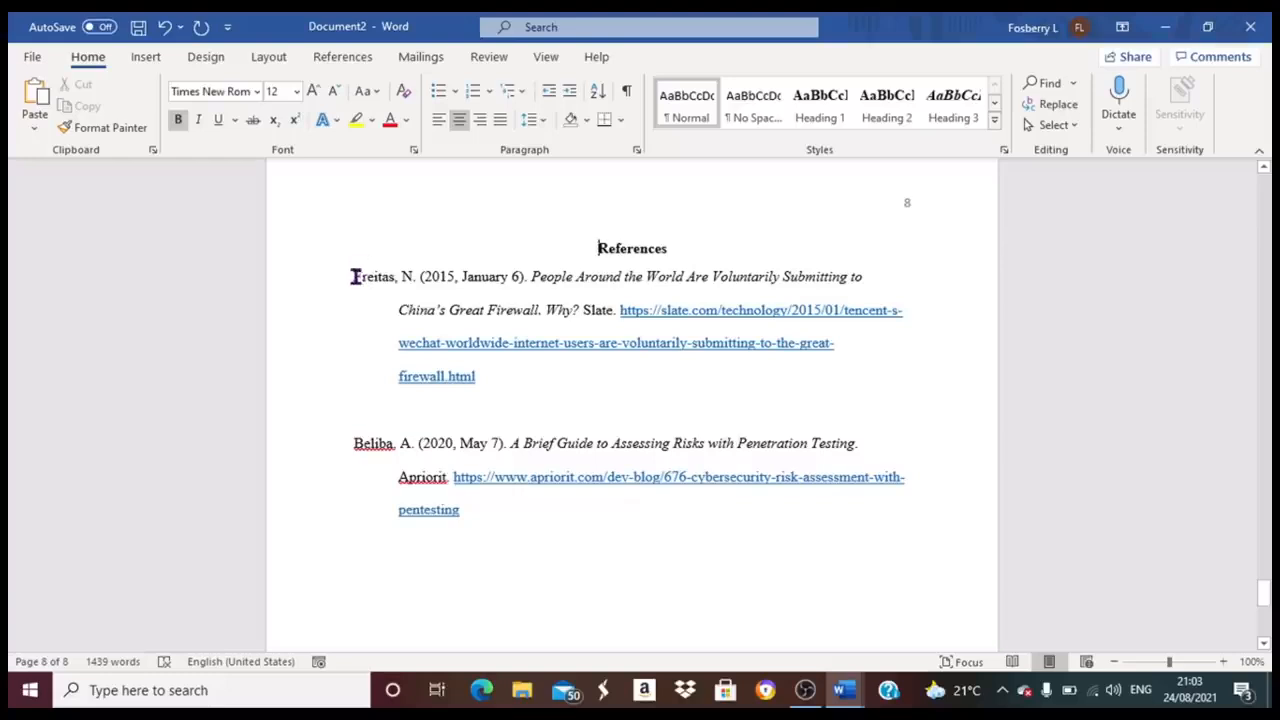
drag(355, 277, 473, 500)
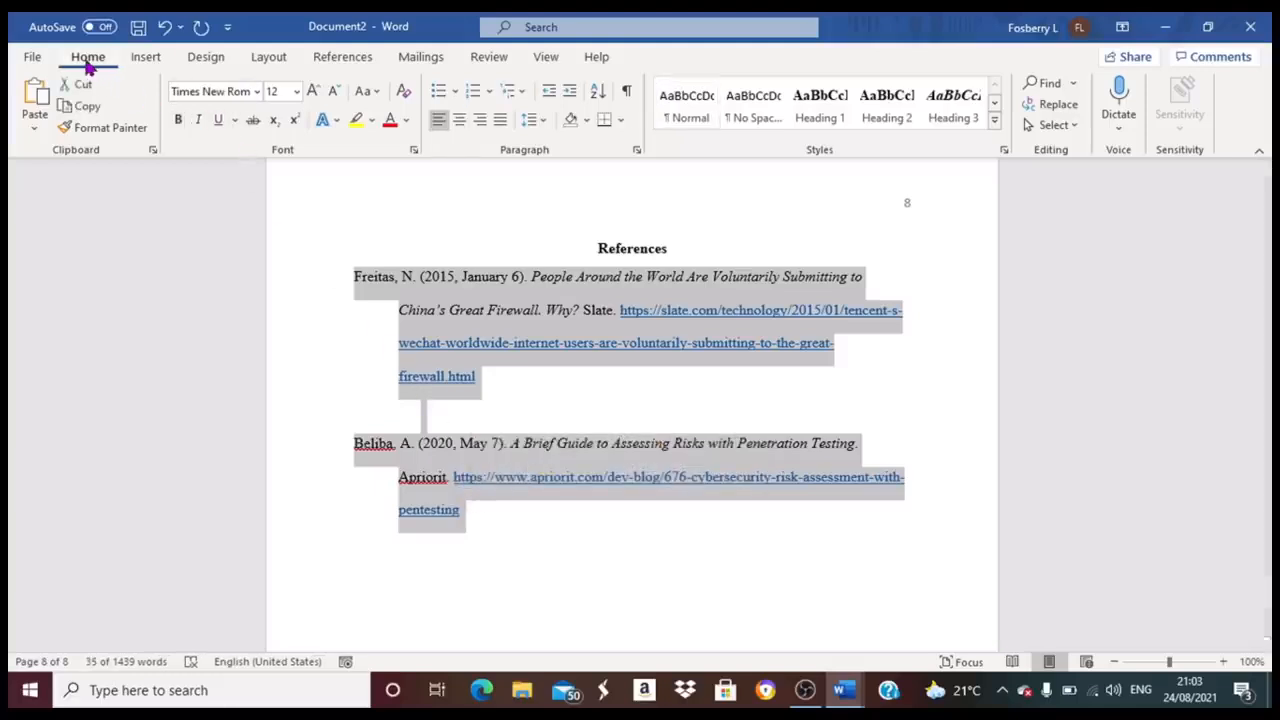
click(600, 94)
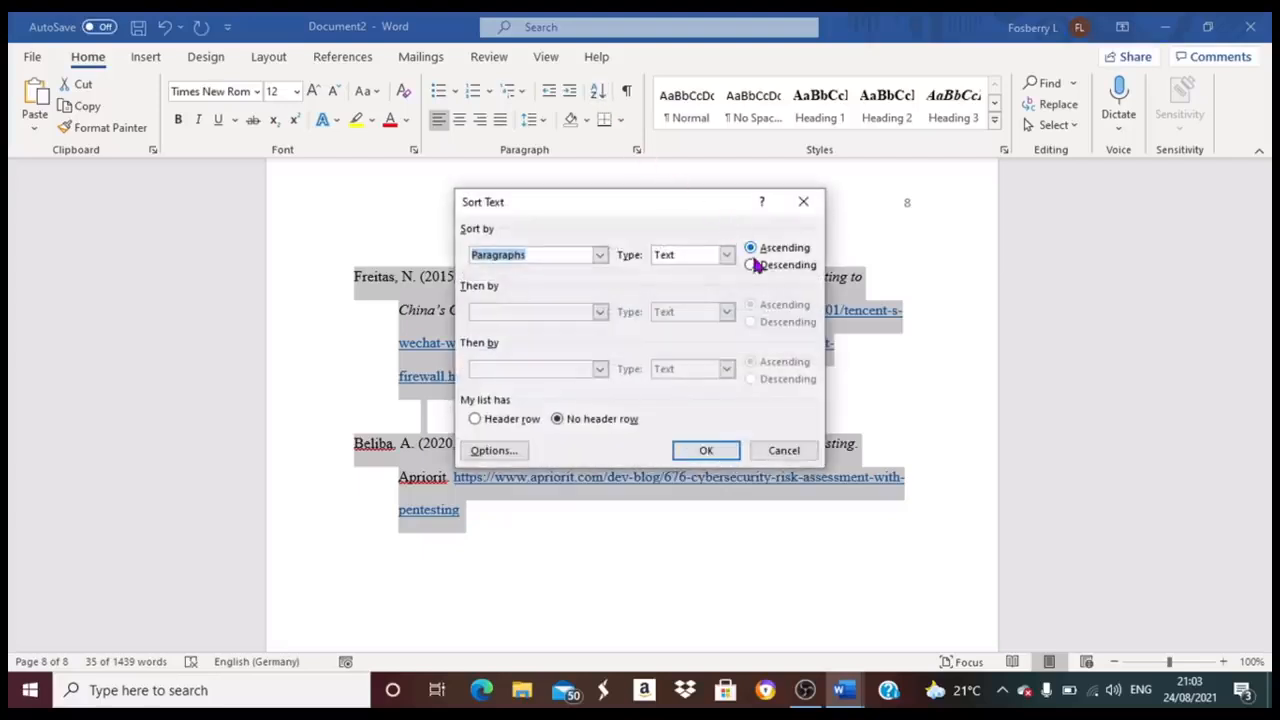
click(722, 449)
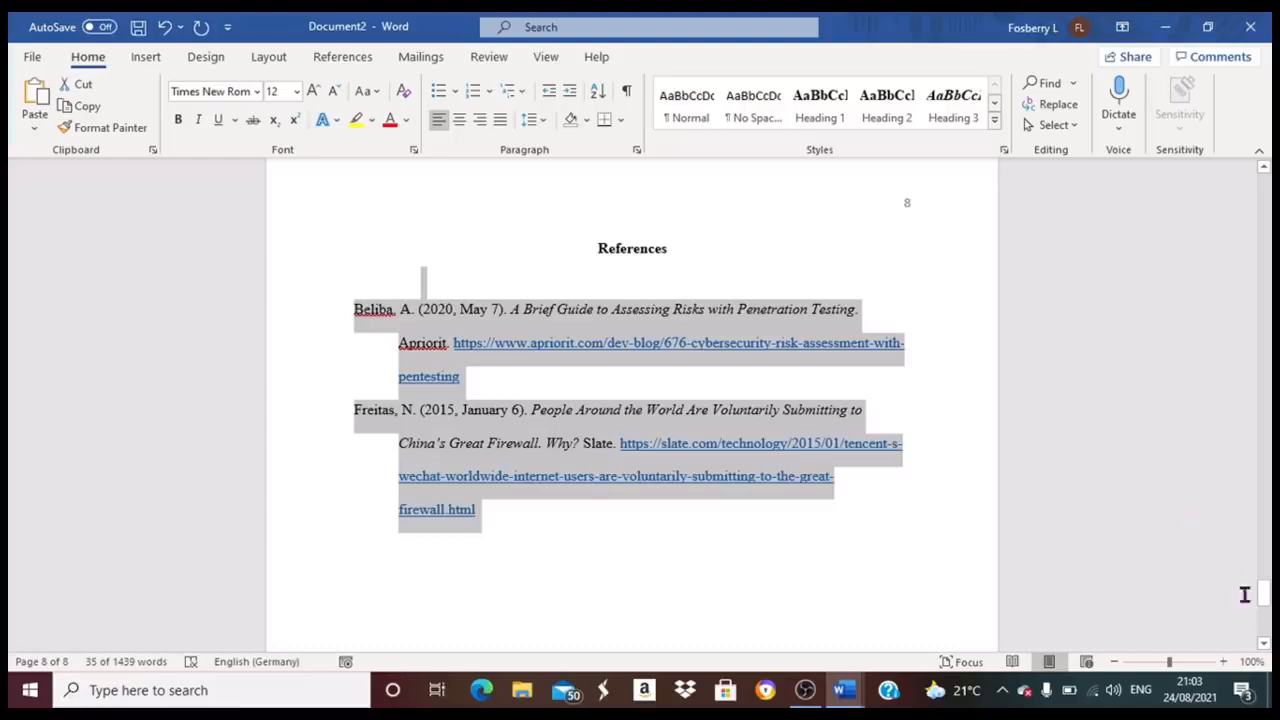
Step: Select the entire document and set its font to Times New Roman
drag(1263, 600, 1260, 190)
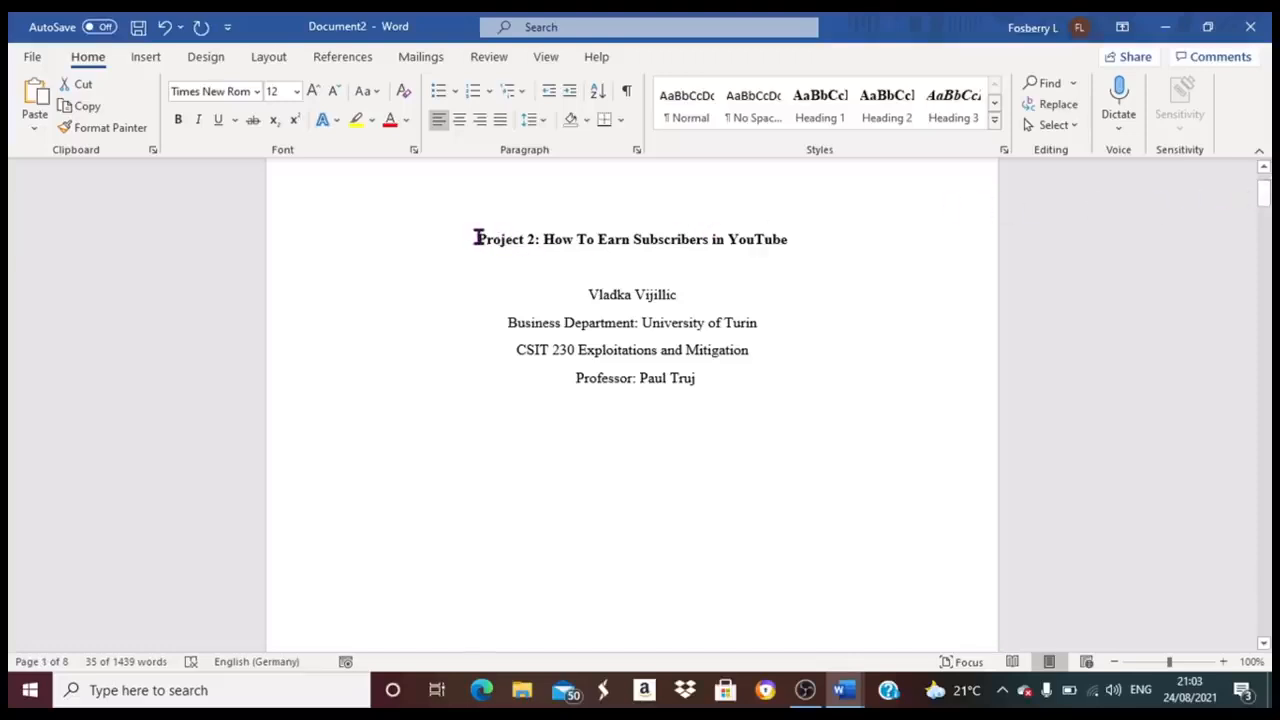
drag(479, 240, 491, 242)
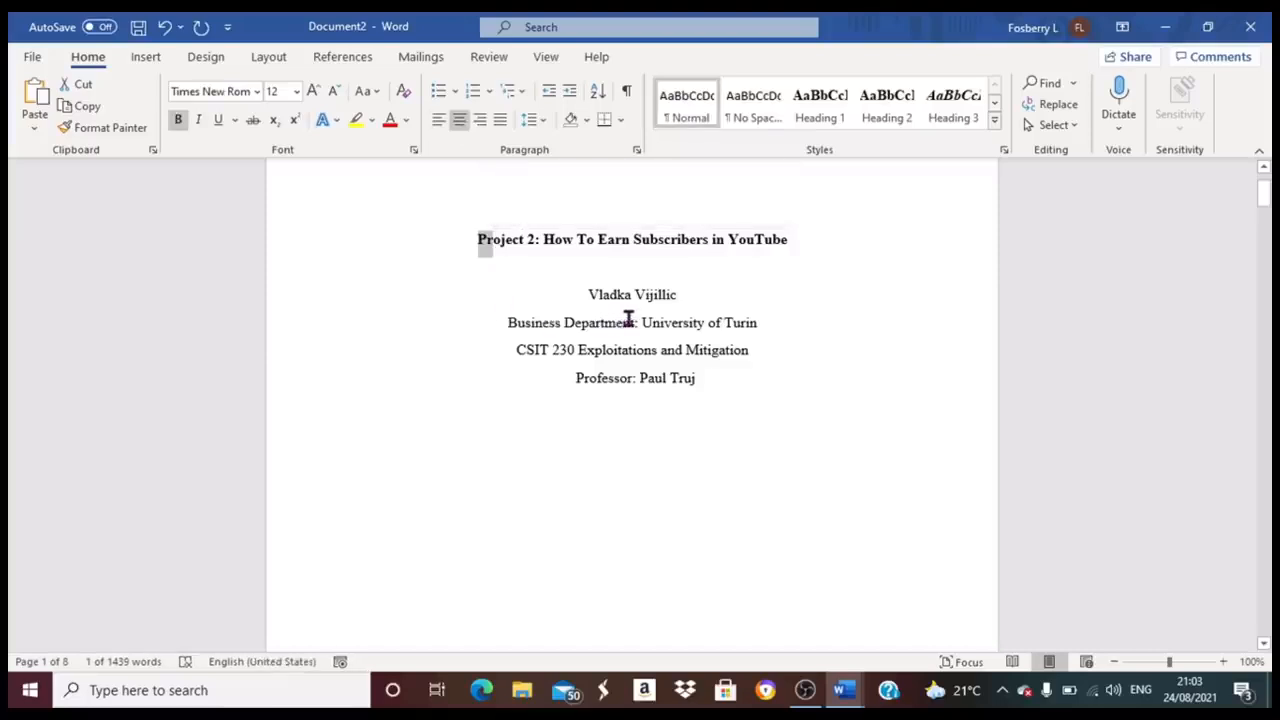
key(ctrl+a)
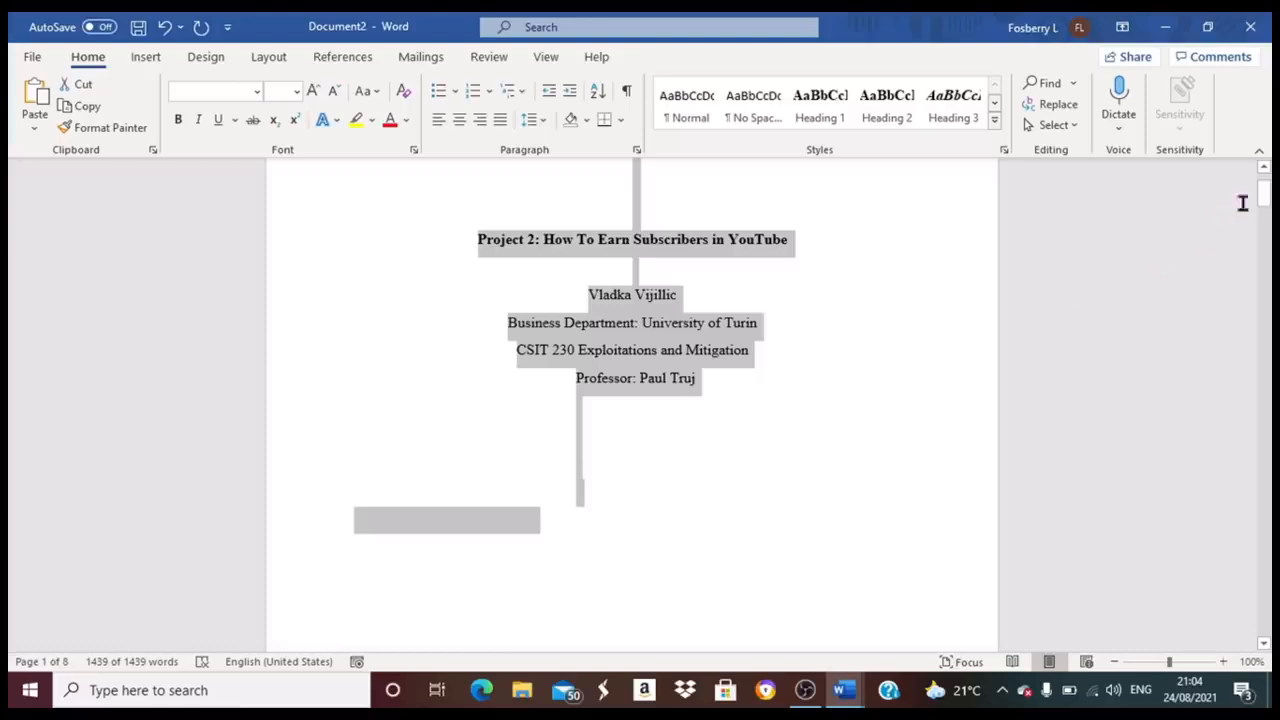
mouse_move(1263, 199)
mouse_down()
mouse_move(1265, 265)
mouse_move(1265, 196)
mouse_up()
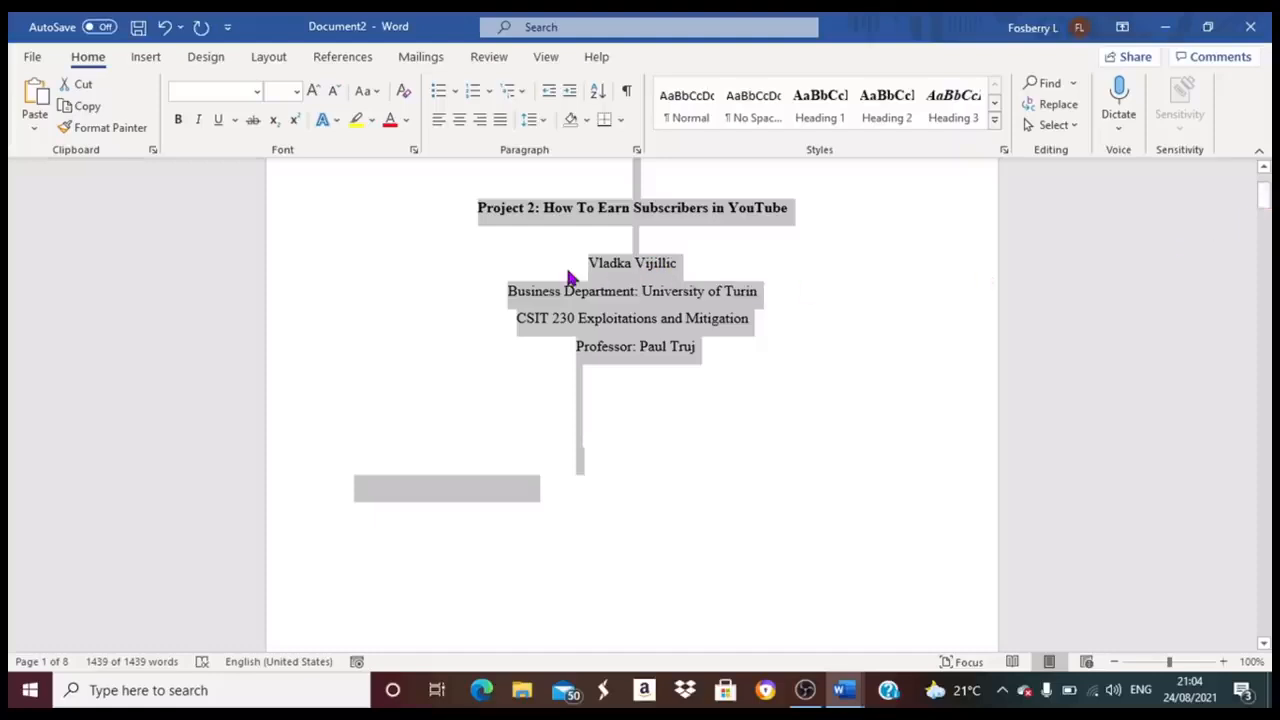
click(258, 93)
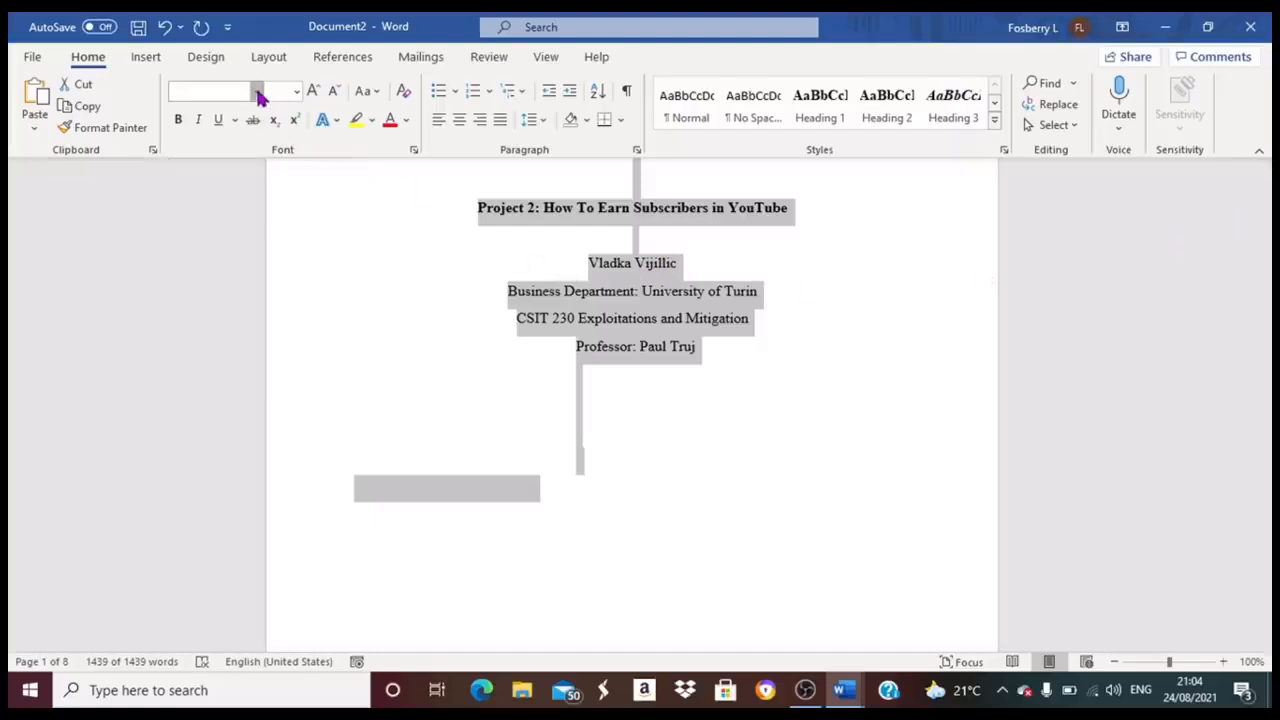
click(284, 222)
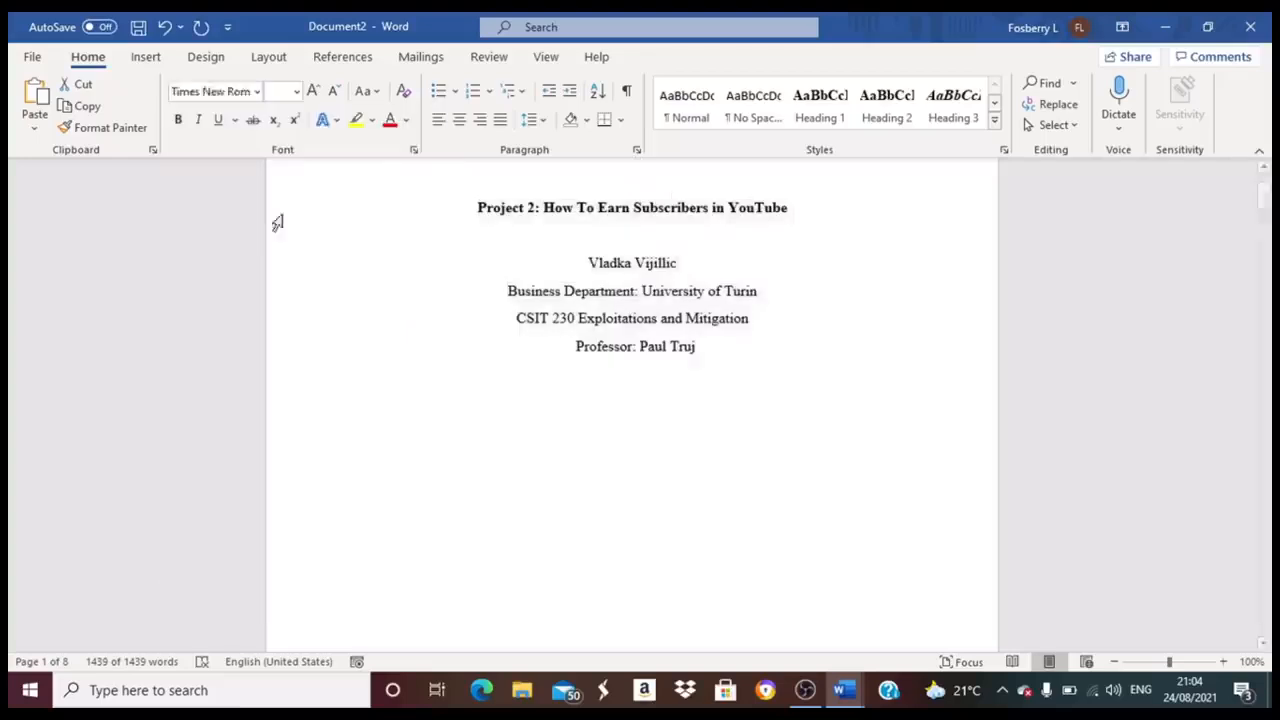
Step: Set the font size of the entire document to 12 and clear the selection
key(ctrl+a)
click(297, 91)
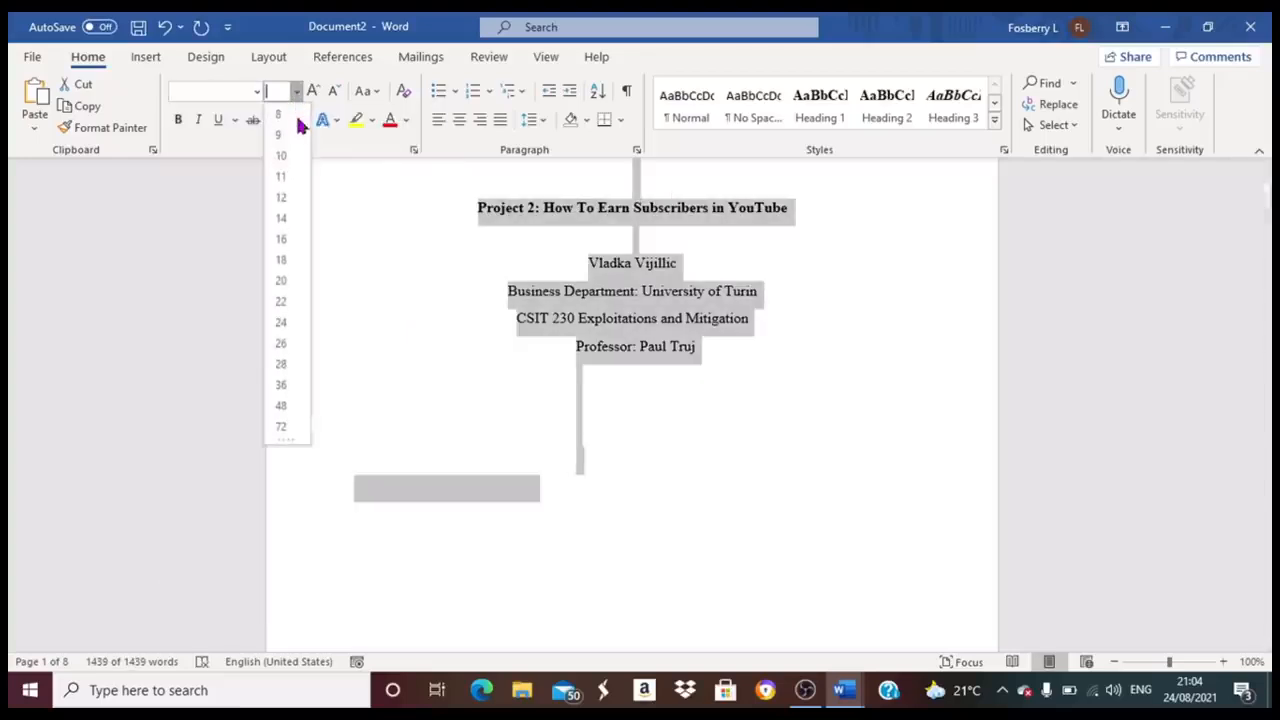
click(286, 192)
key(ctrl+a)
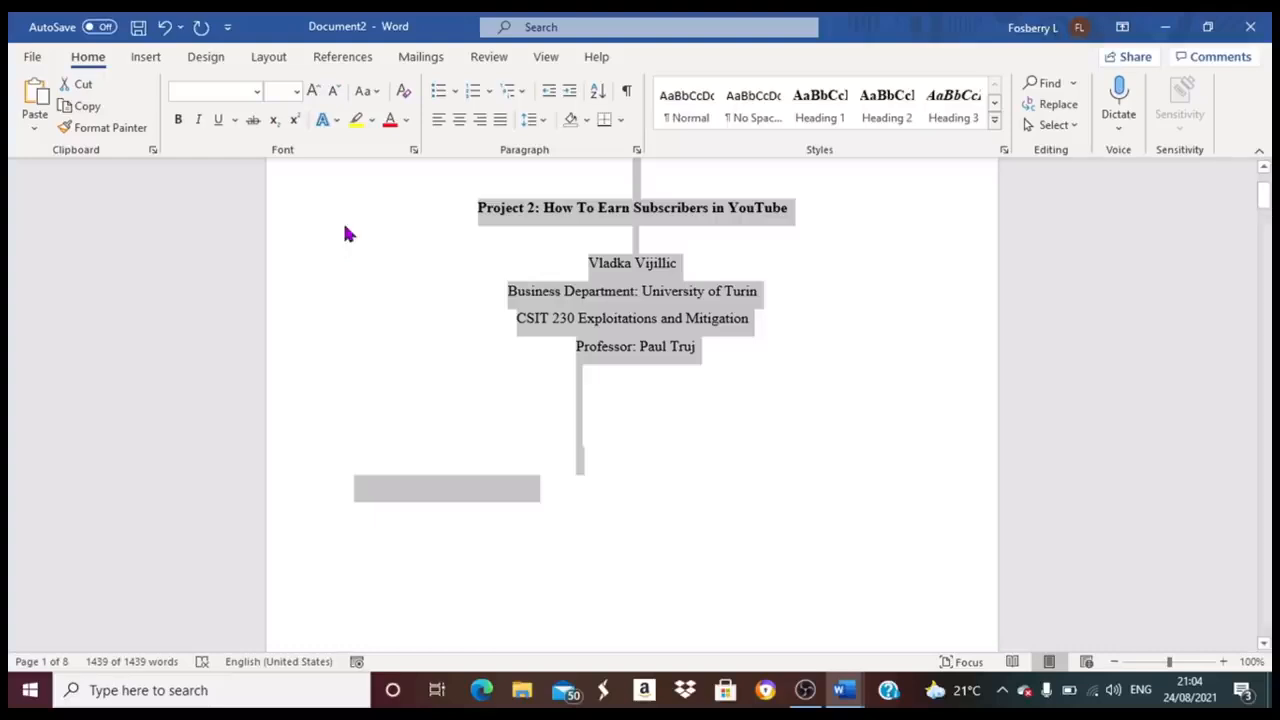
click(764, 370)
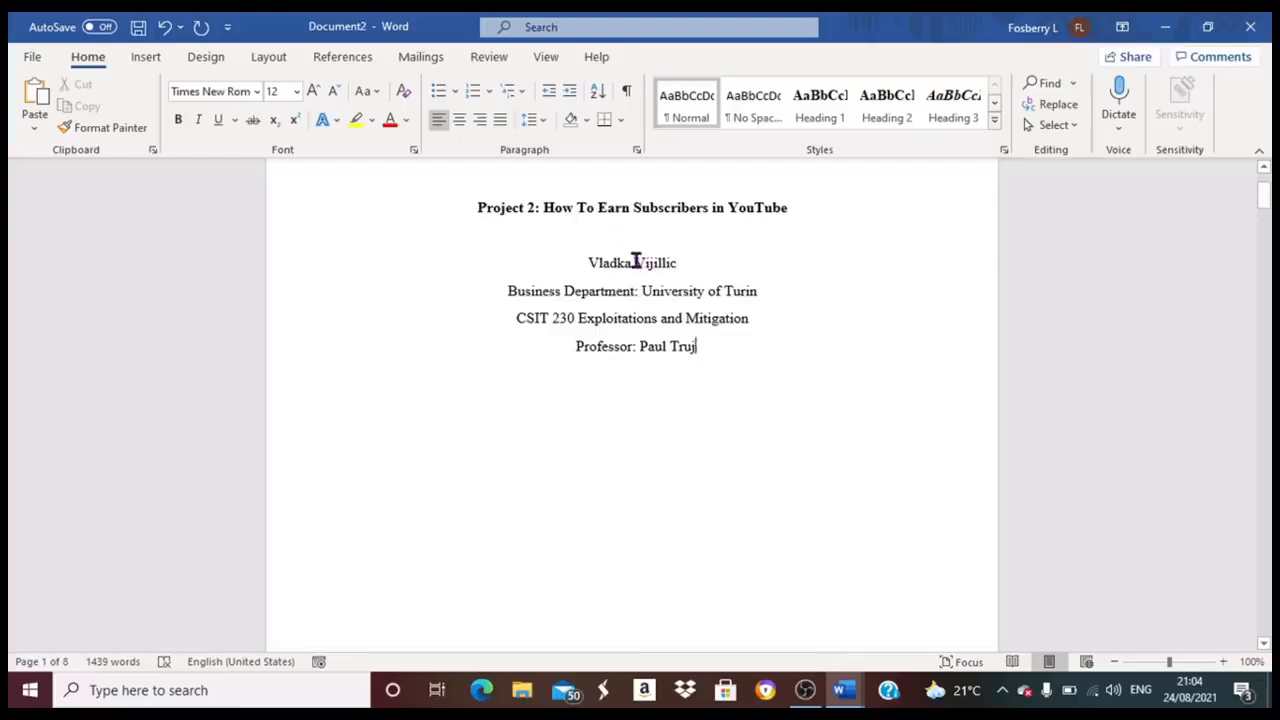
Step: Remove the blank lines above the "A BYOD security policy" paragraph on page 2 and indent its first line by one tab
click(545, 58)
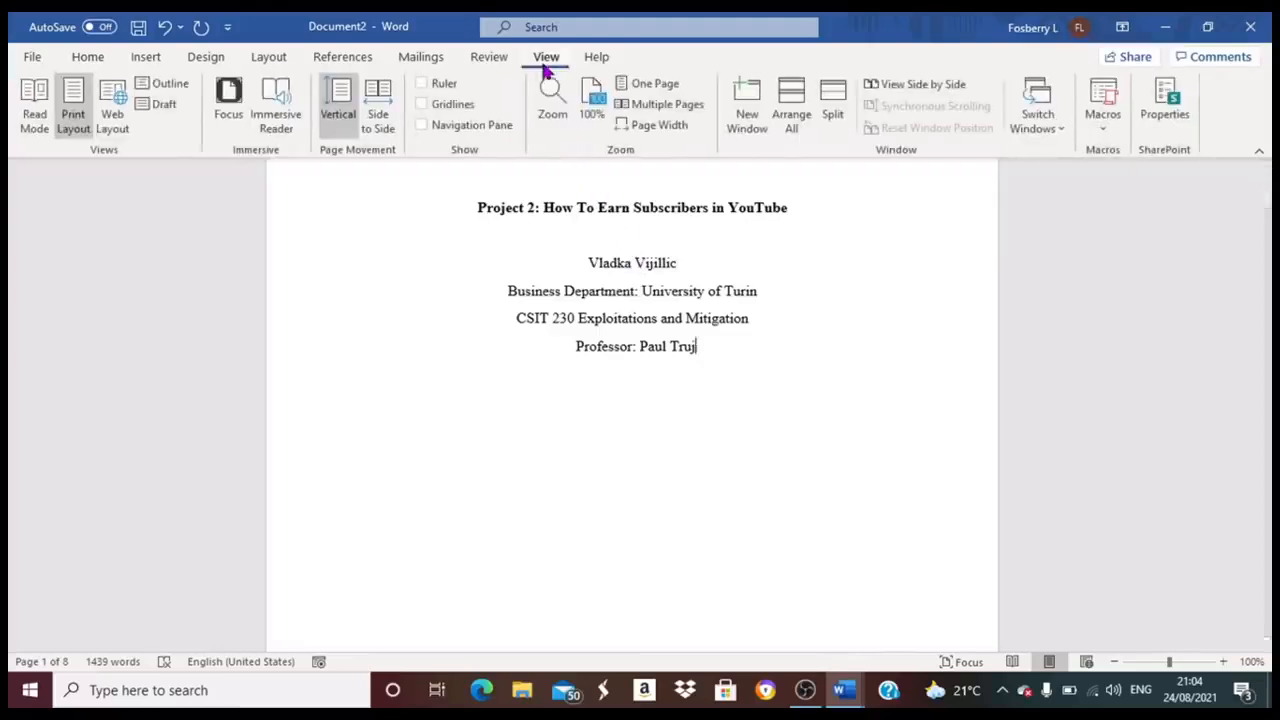
click(633, 88)
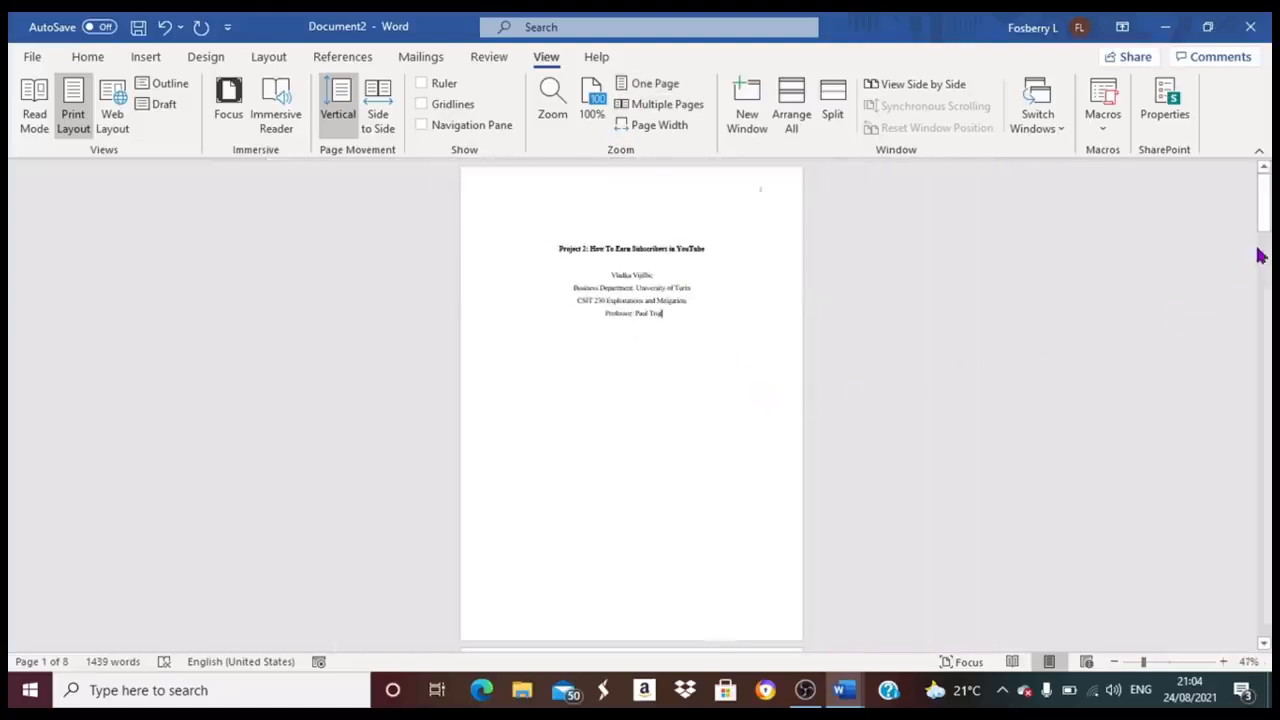
drag(1267, 226, 1265, 283)
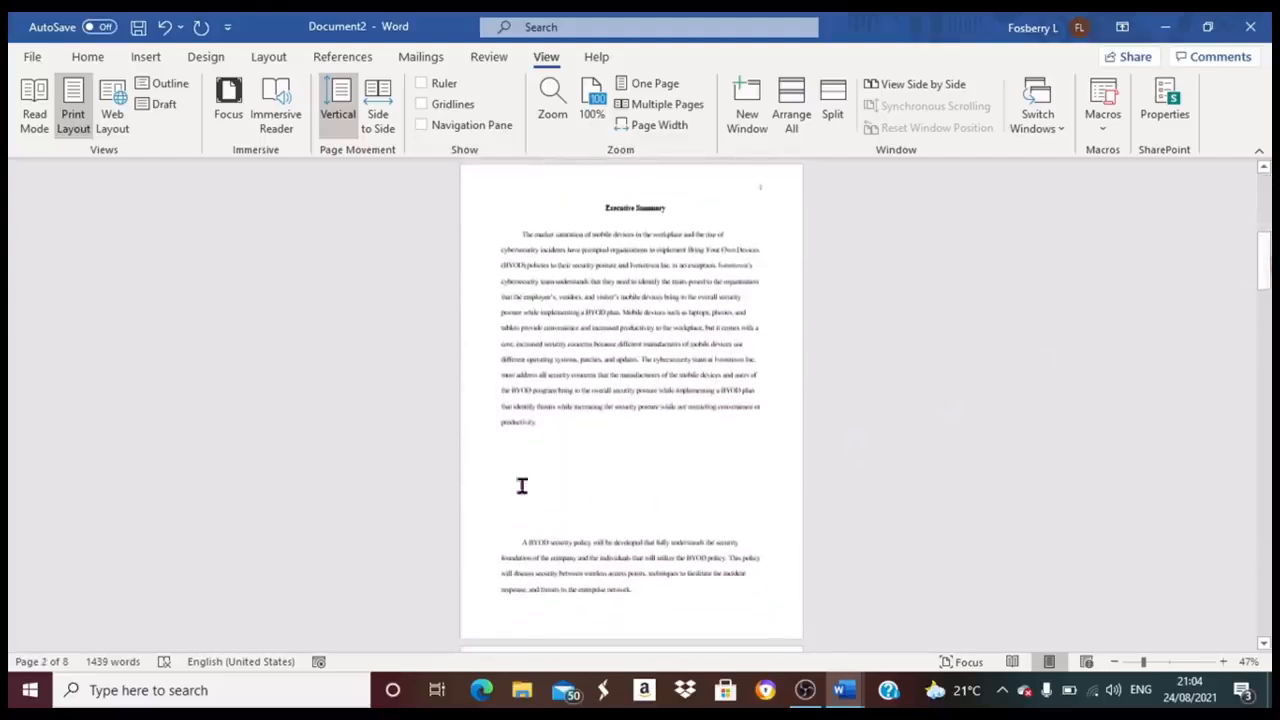
click(515, 542)
key(BackSpace)
key(BackSpace)
key(BackSpace)
key(BackSpace)
key(BackSpace)
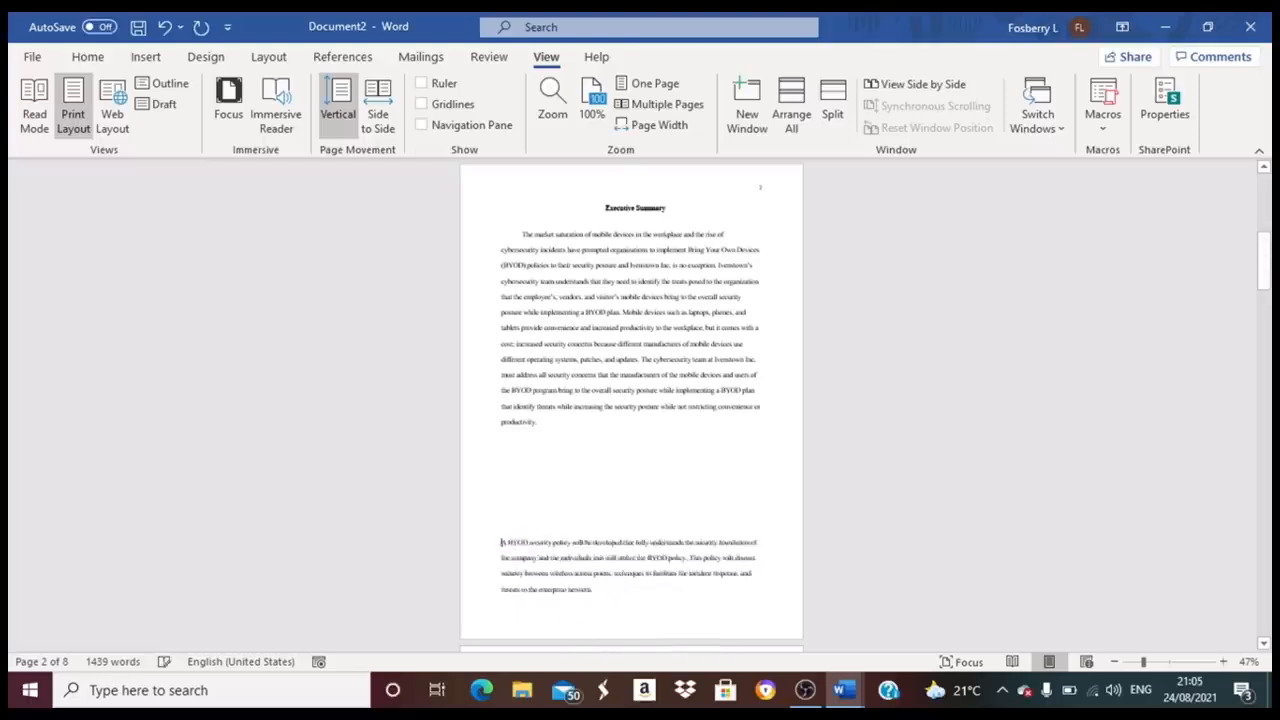
key(BackSpace)
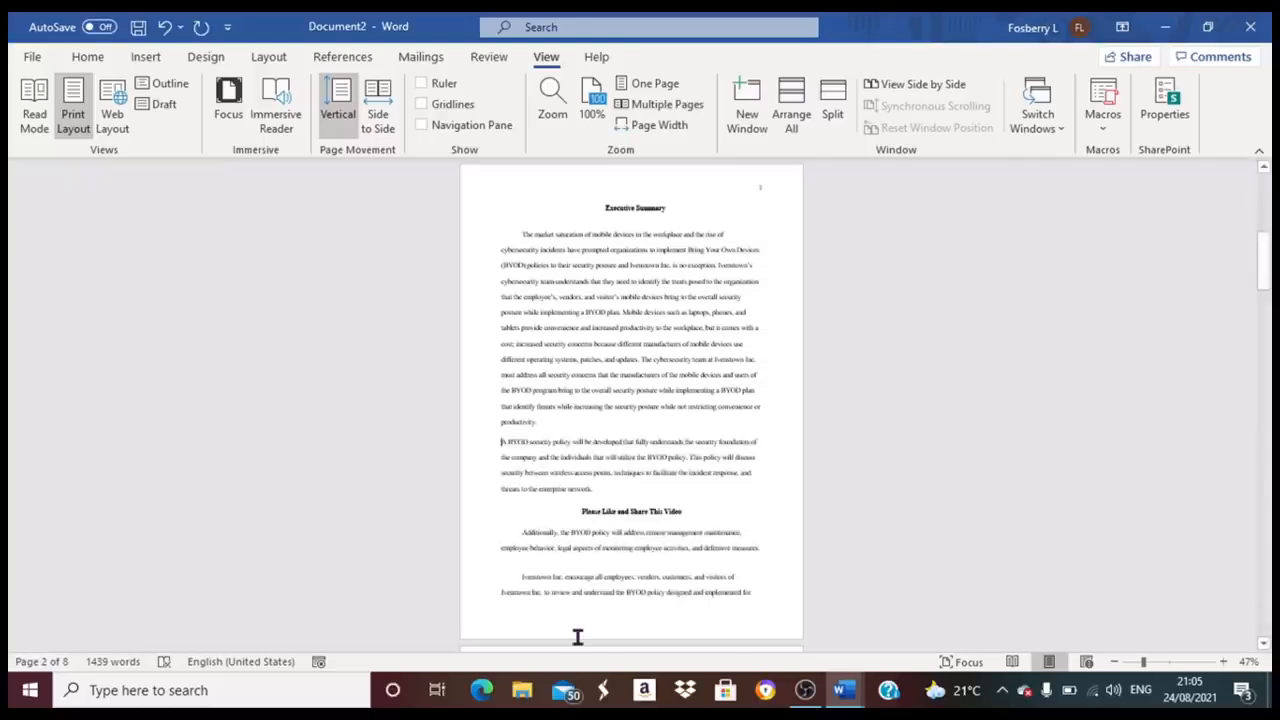
key(Tab)
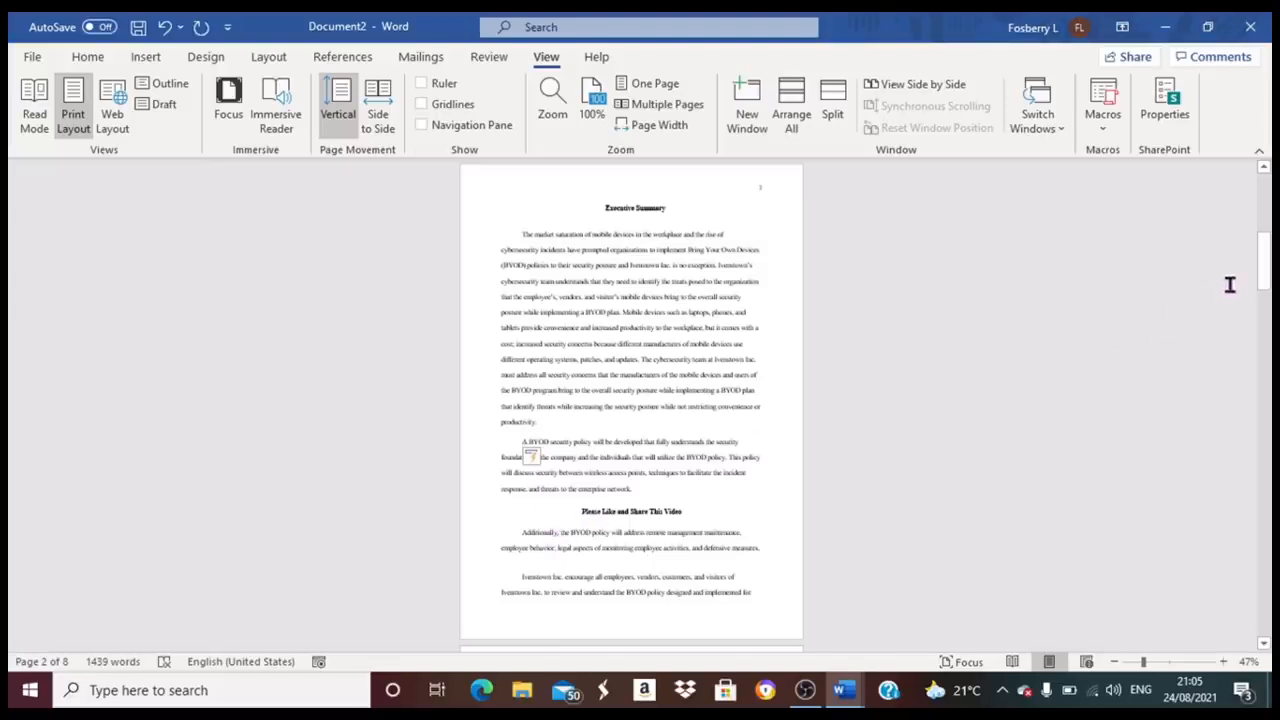
Step: Close the gap above the "As wireless networking technology" paragraph on page 4 and reduce its first-line indent to one tab
drag(1262, 268, 1267, 378)
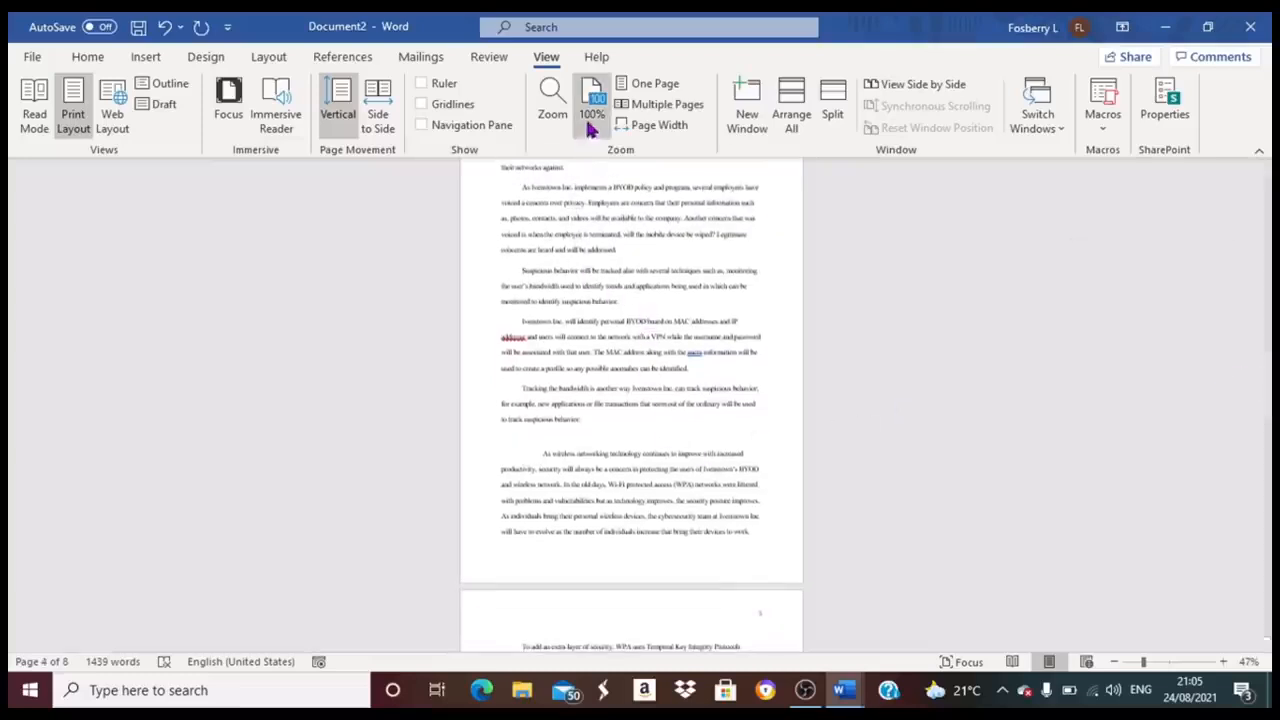
click(553, 100)
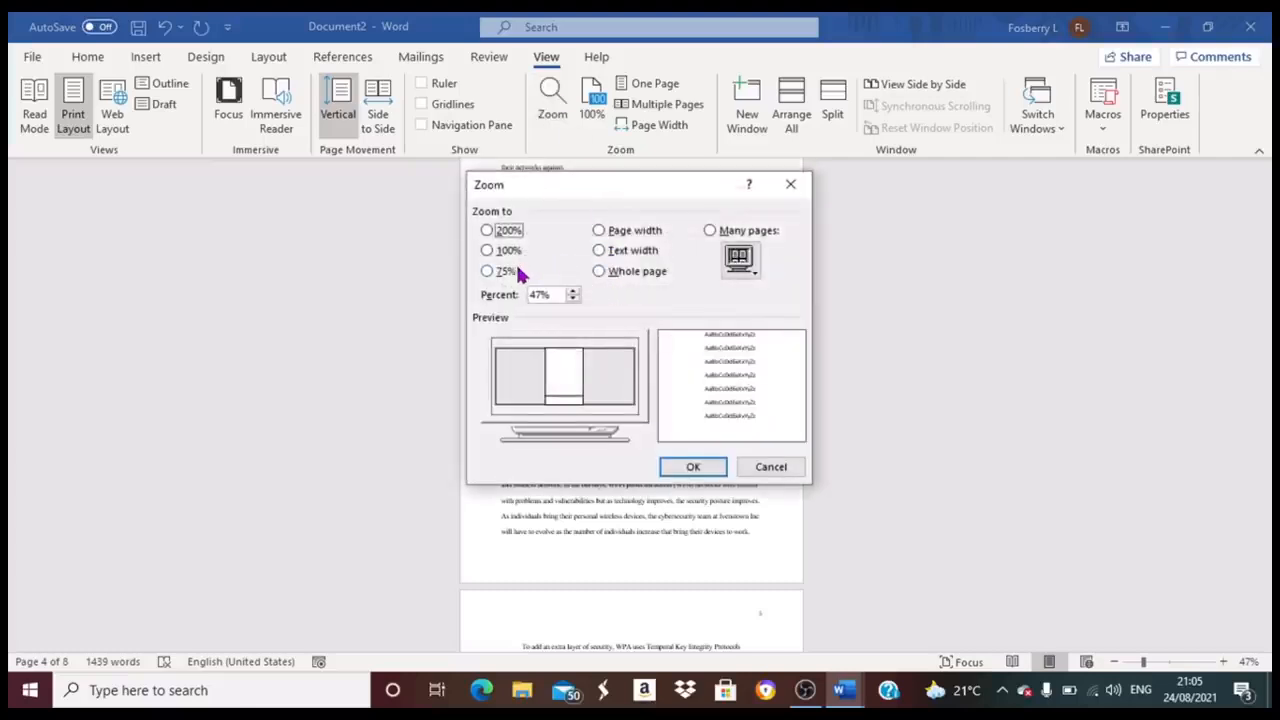
click(573, 292)
click(573, 292)
click(573, 292)
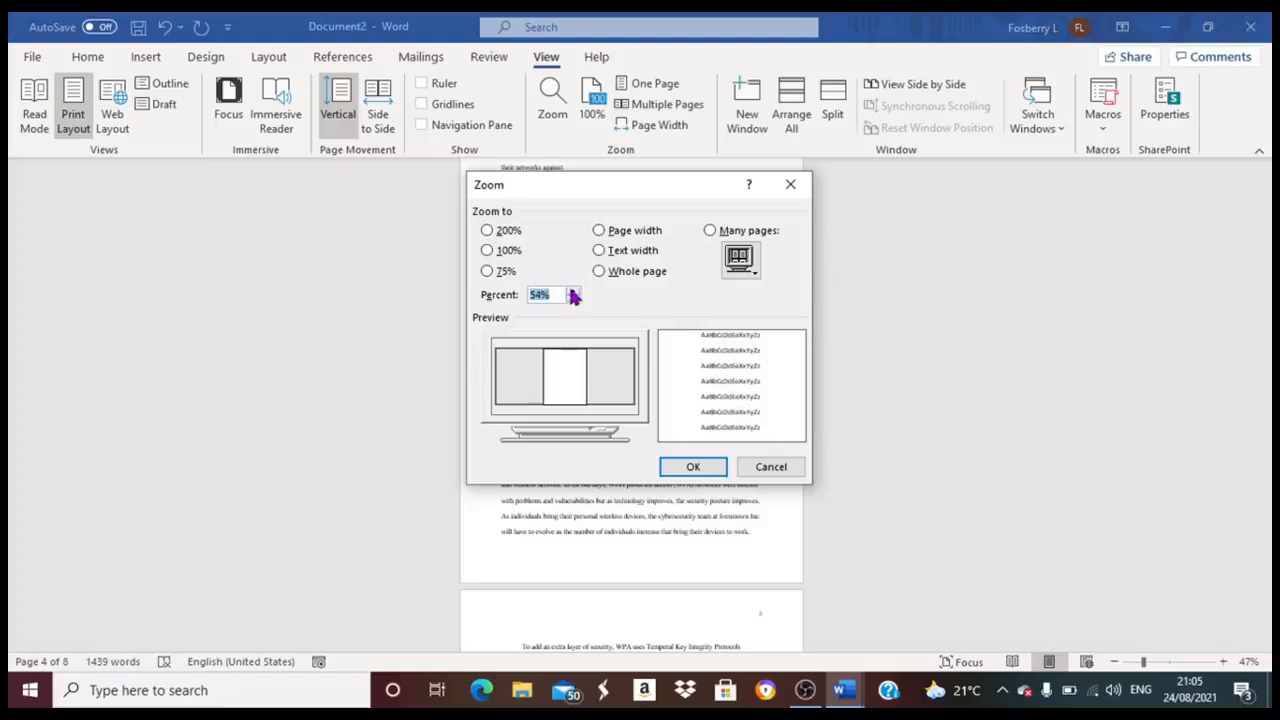
click(573, 295)
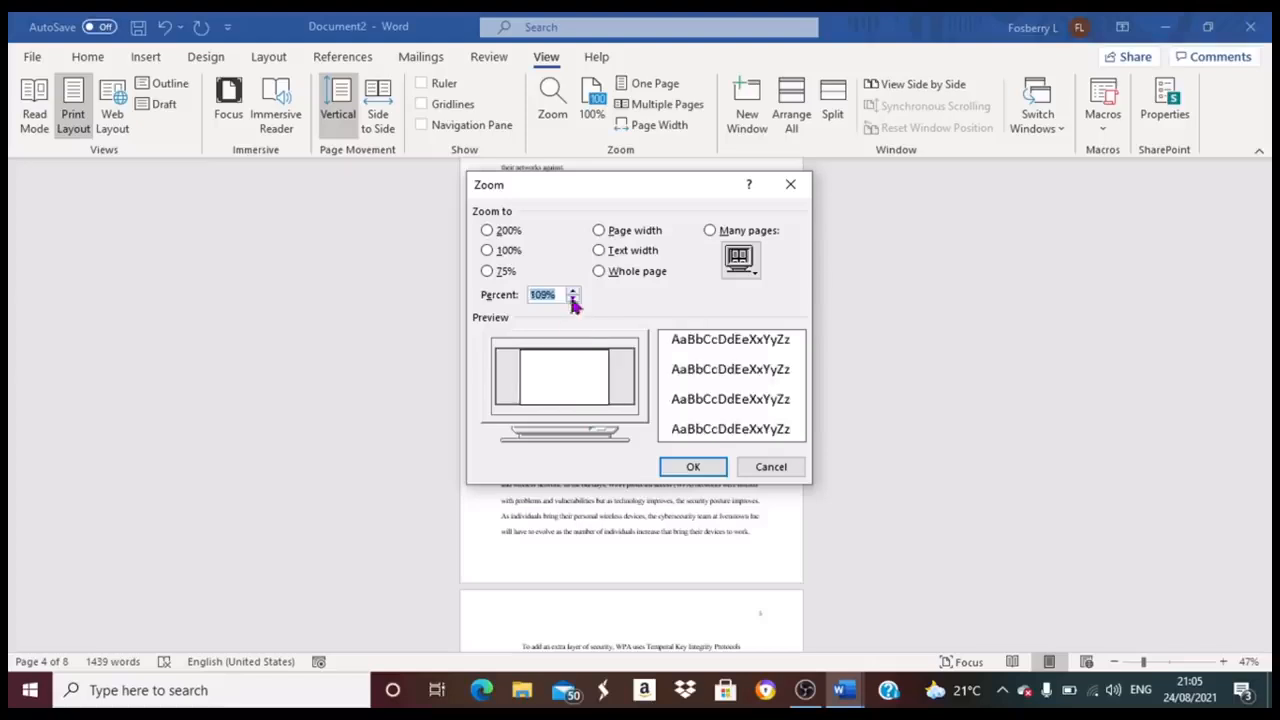
click(690, 466)
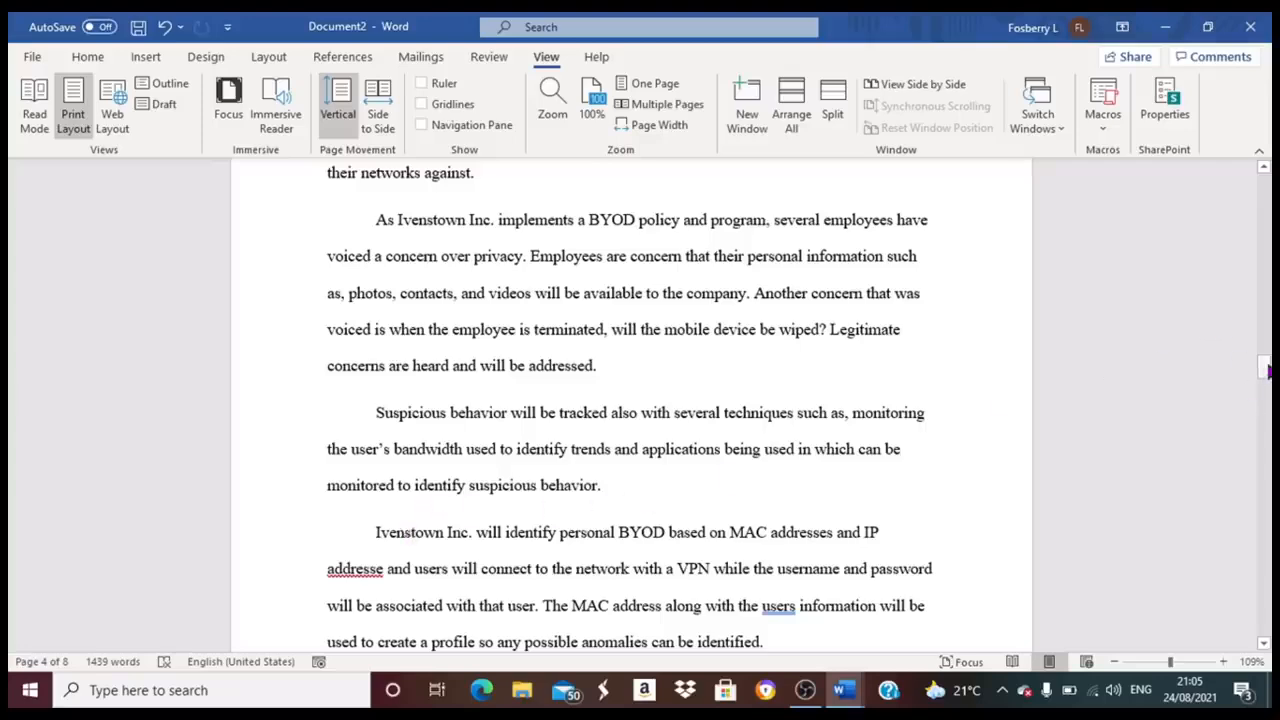
mouse_move(1265, 372)
mouse_down()
mouse_move(1266, 402)
mouse_move(1261, 390)
mouse_up()
click(424, 410)
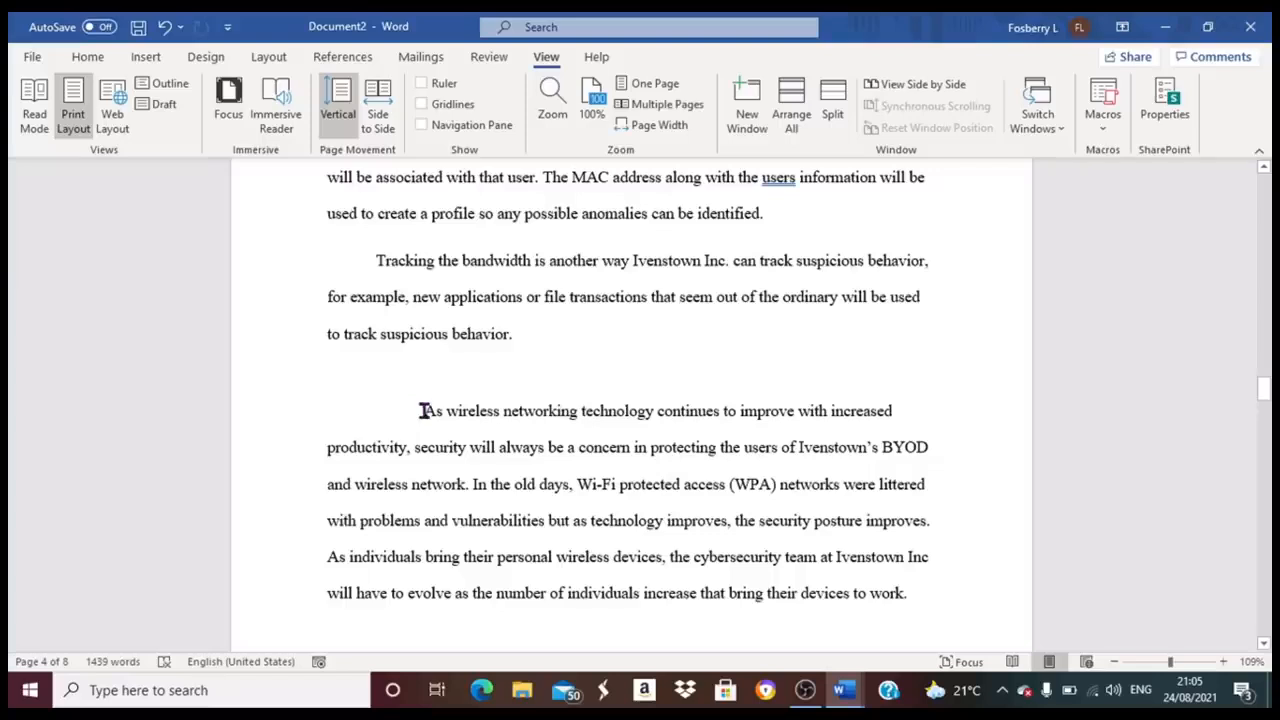
key(BackSpace)
key(BackSpace)
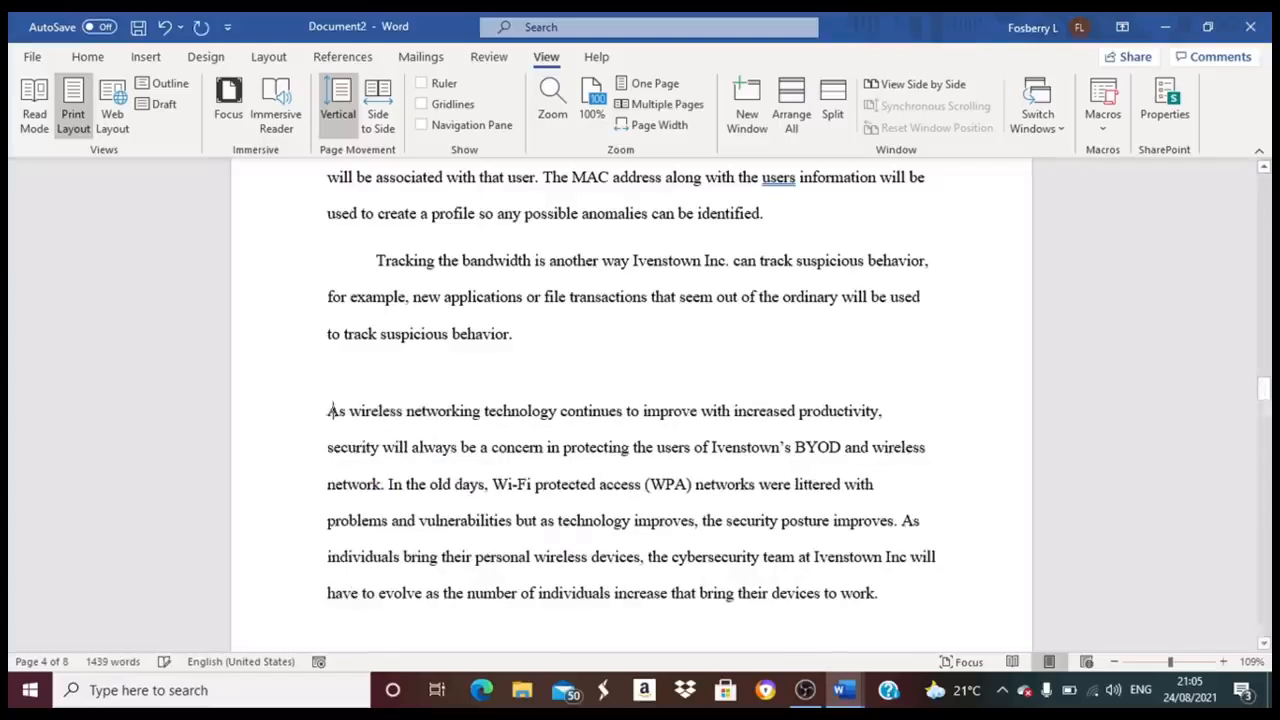
key(BackSpace)
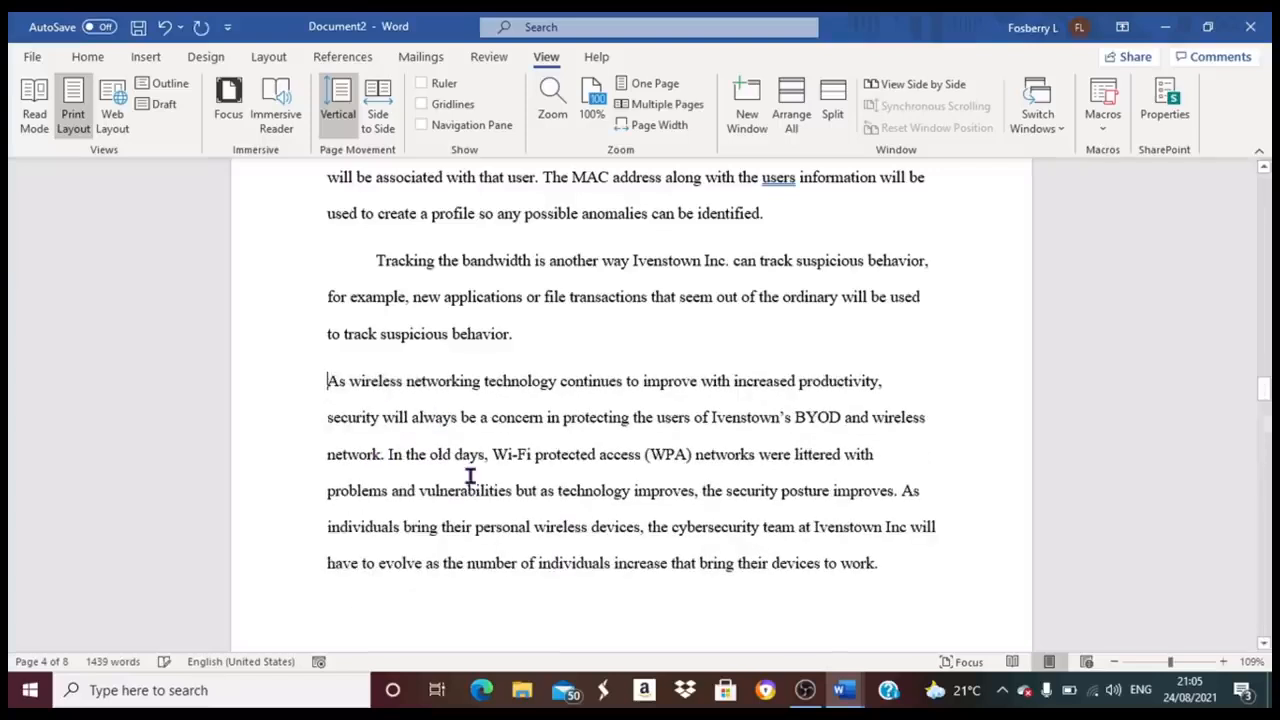
key(Tab)
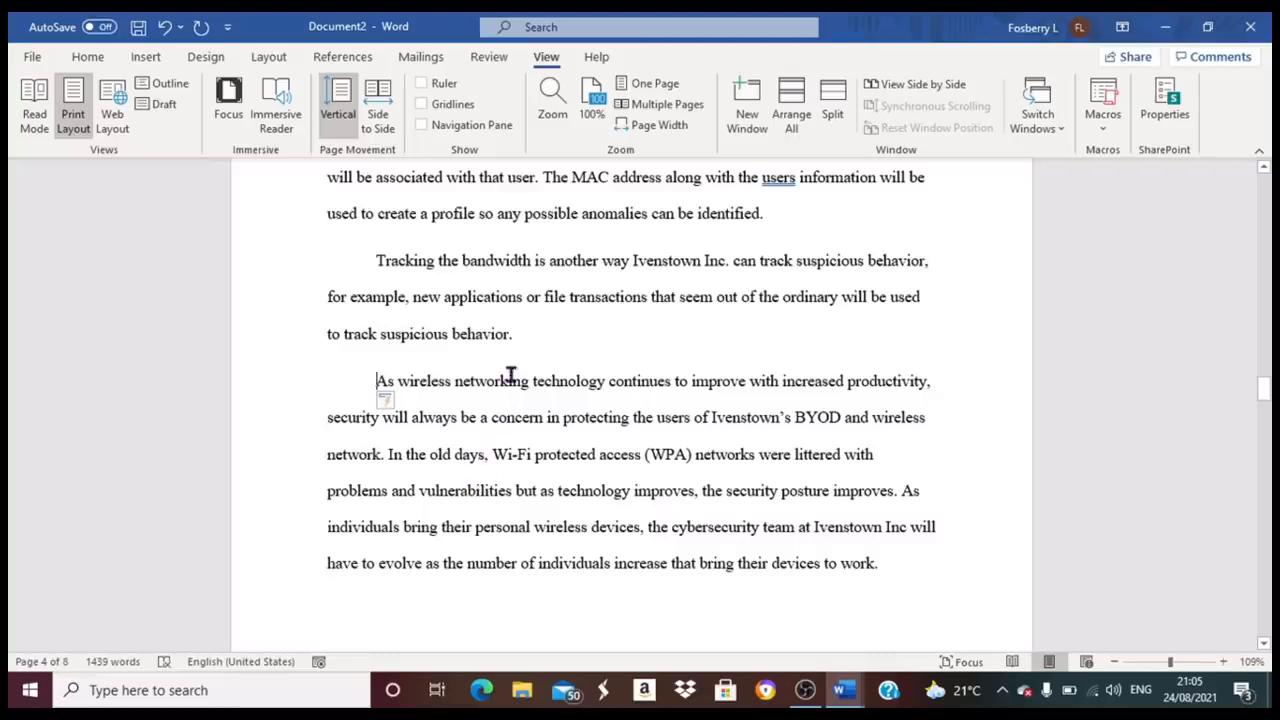
Step: Review the paper's page layout in one-page view, returning to the title page at 100% zoom
click(592, 98)
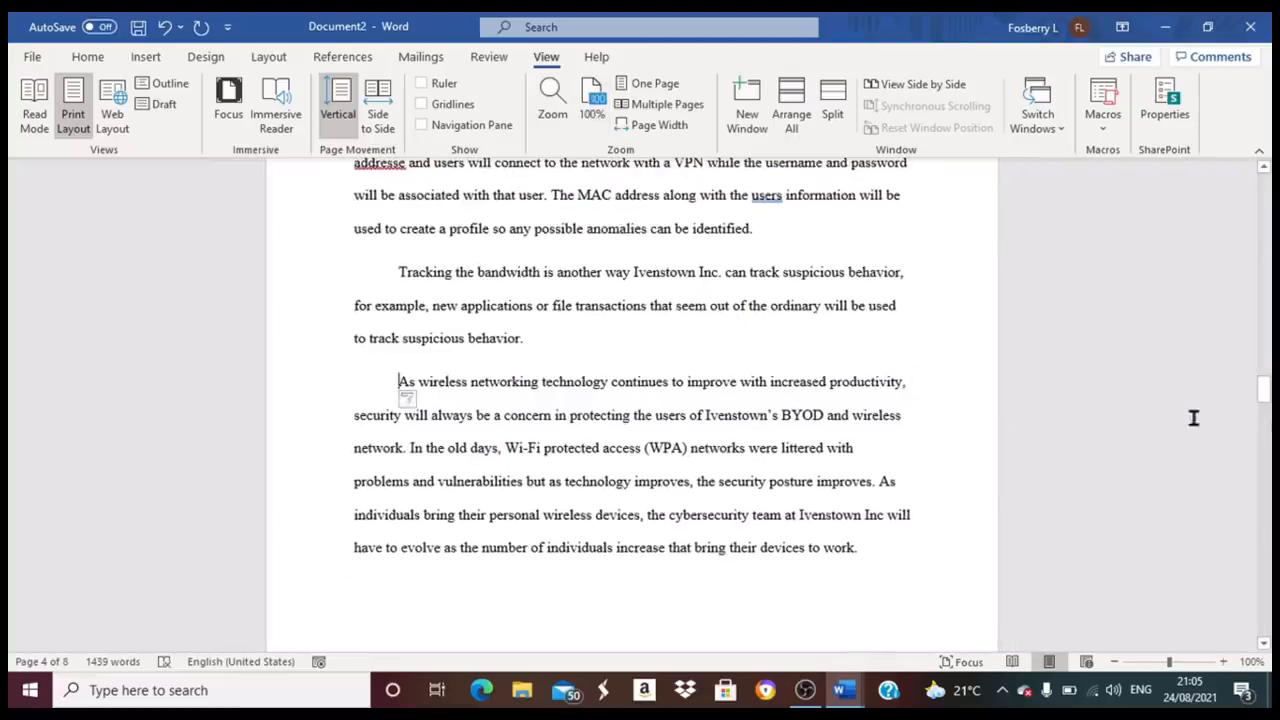
drag(1265, 405, 1265, 436)
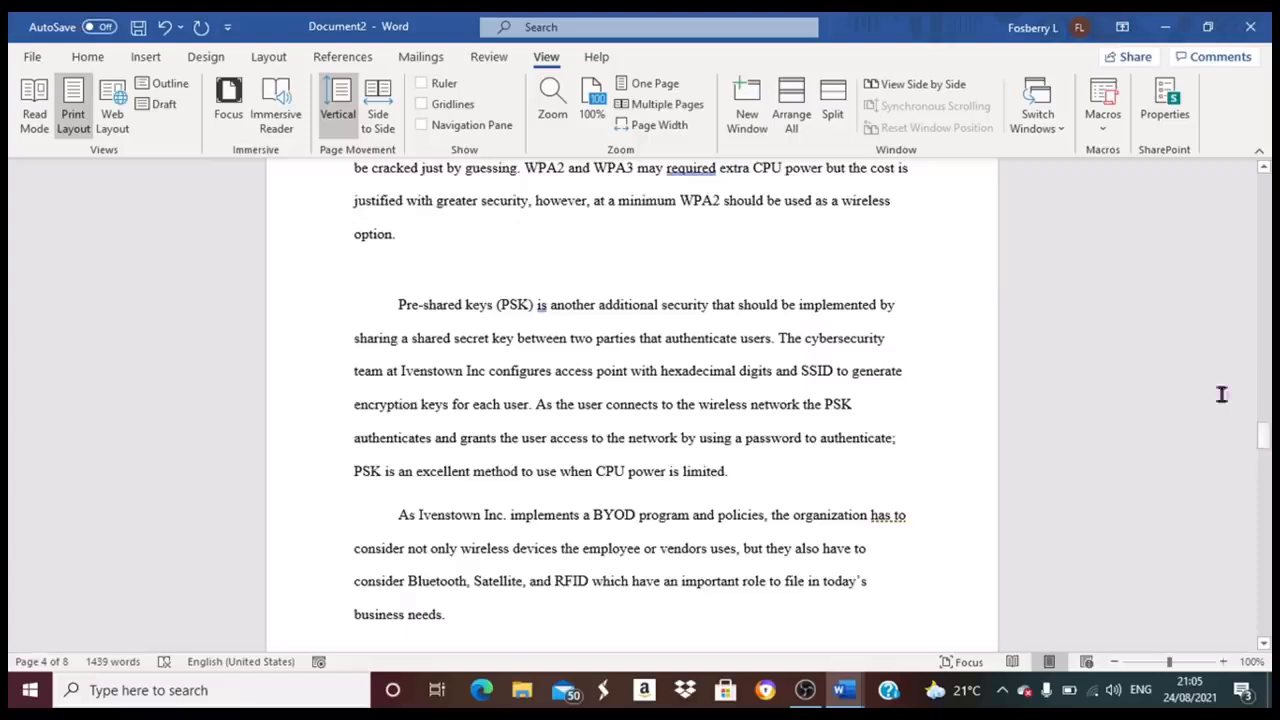
click(648, 86)
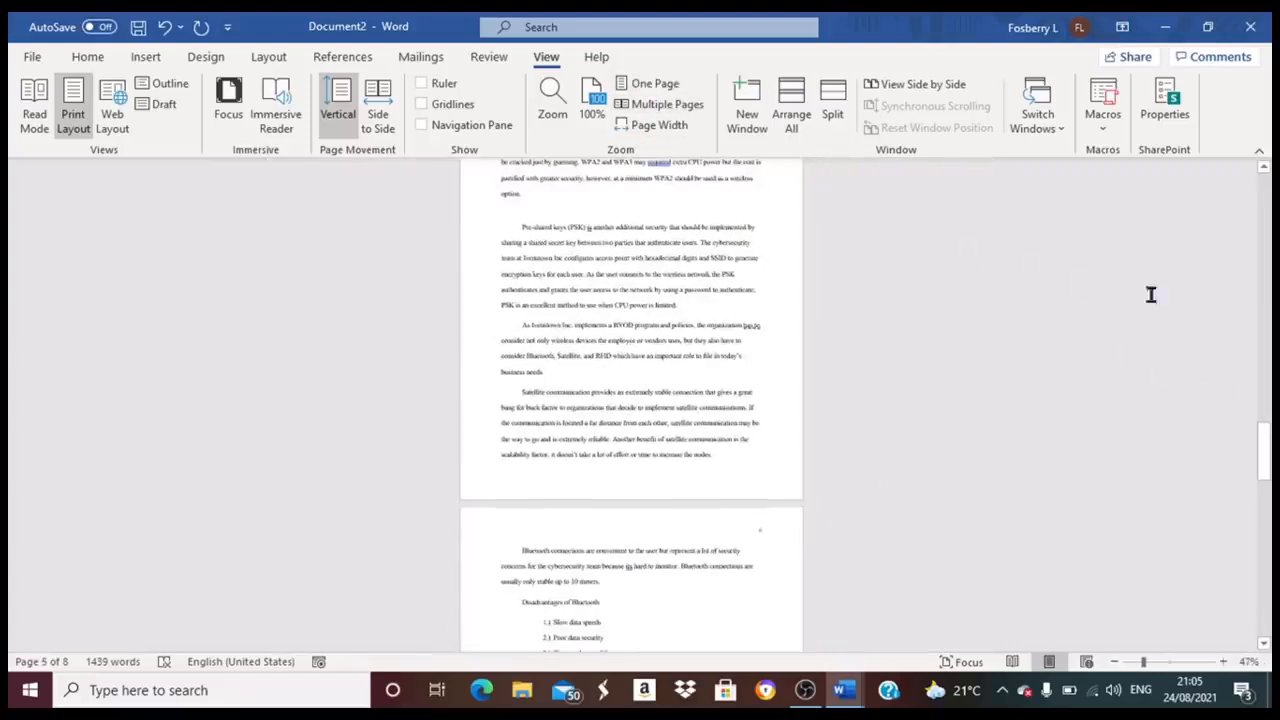
drag(1263, 435, 1231, 185)
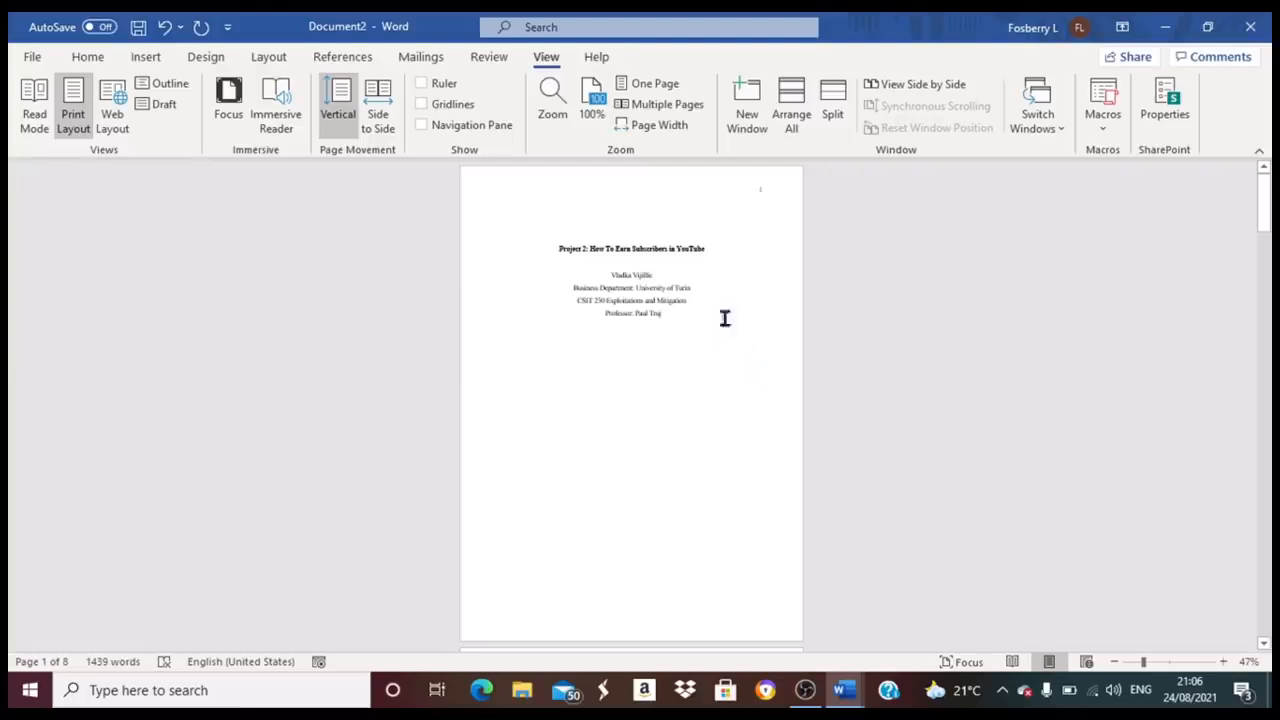
click(591, 94)
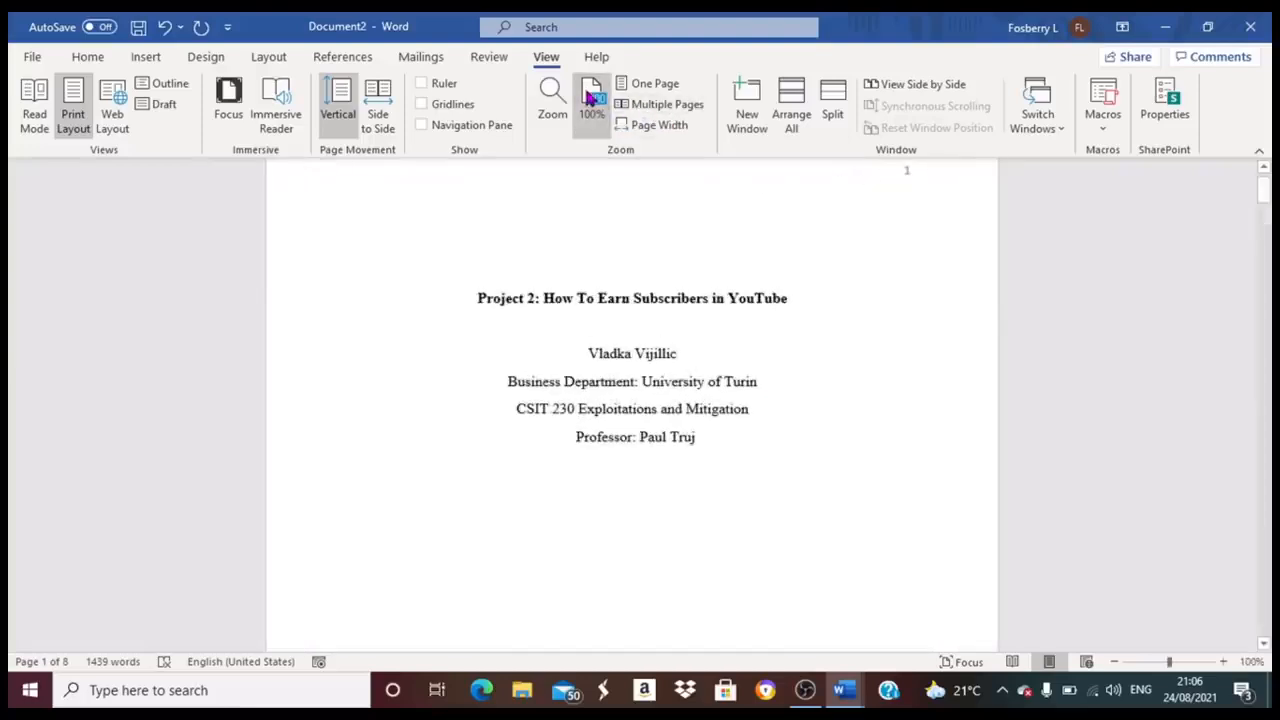